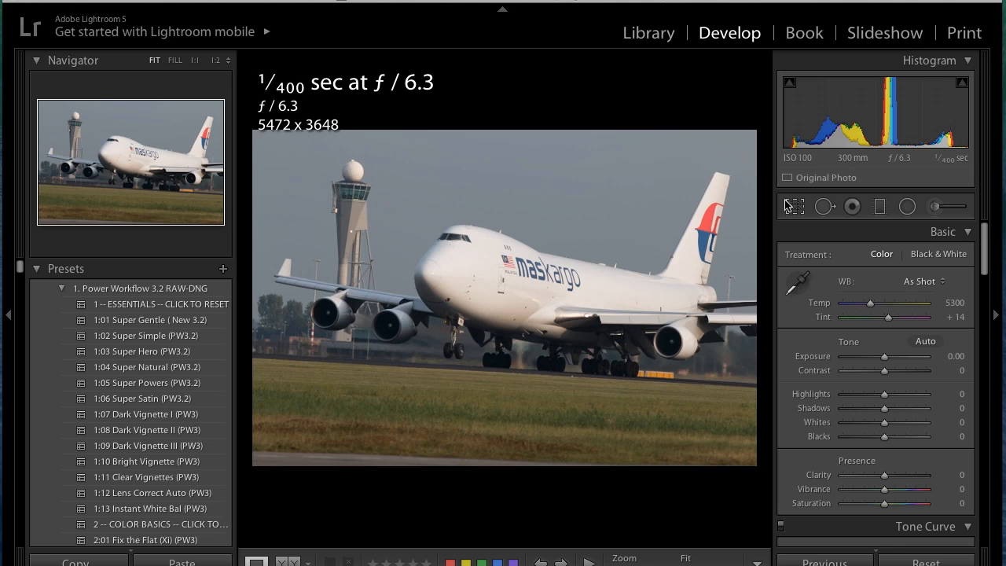
Enable profile corrections and chromatic aberration removal in the photo's lens corrections
{"action": "scroll", "coordinate": [787, 202], "scroll_direction": "down", "scroll_amount": 15}
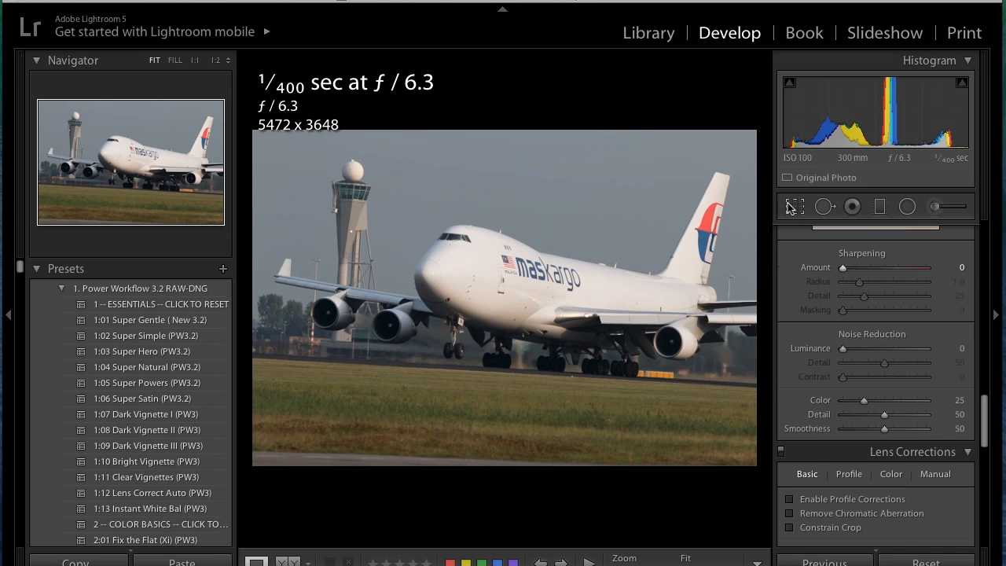
{"action": "scroll", "coordinate": [823, 280], "scroll_direction": "up", "scroll_amount": 1}
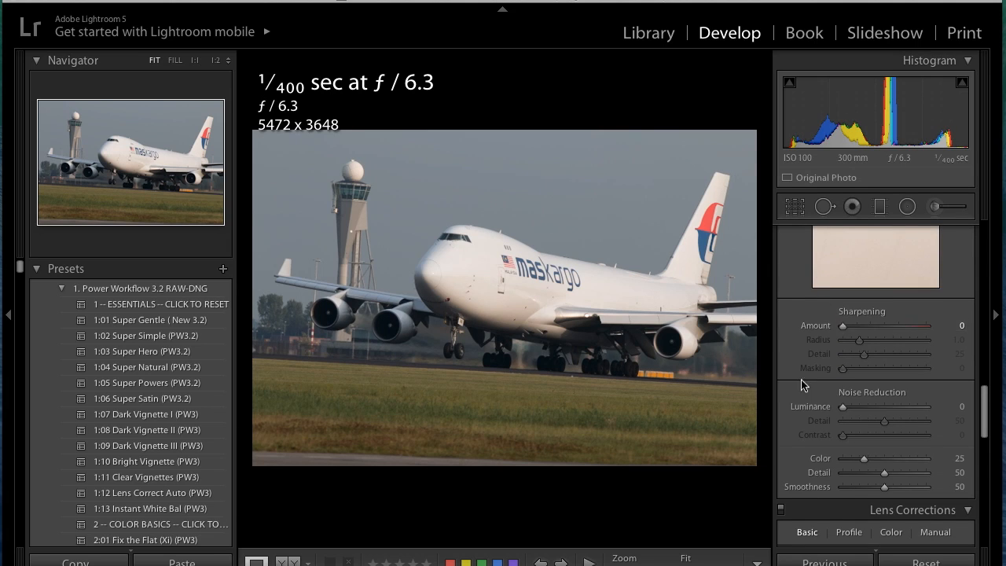
{"action": "scroll", "coordinate": [802, 385], "scroll_direction": "down", "scroll_amount": 2}
{"action": "left_click", "coordinate": [790, 454]}
{"action": "left_click", "coordinate": [790, 468]}
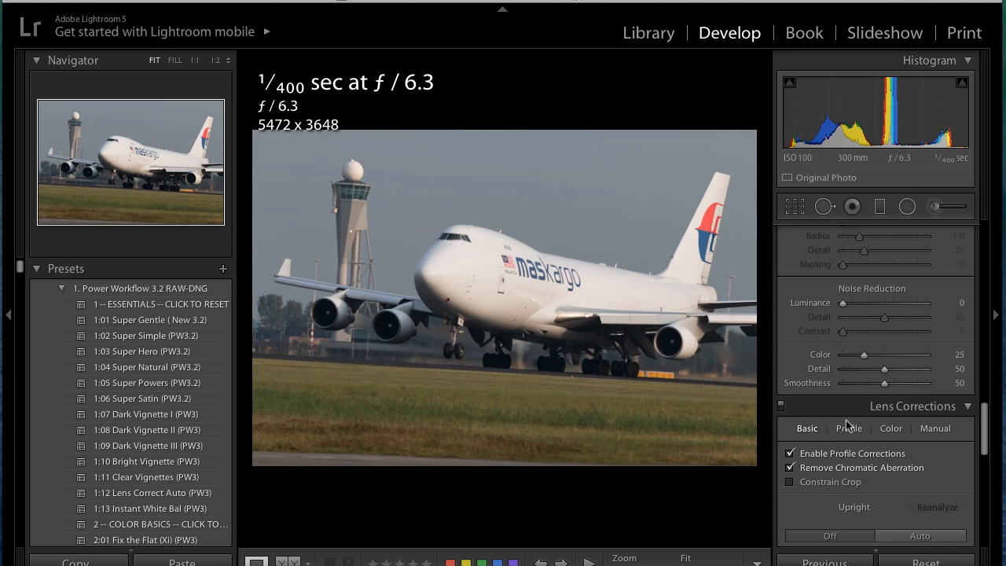
{"action": "left_click", "coordinate": [891, 428]}
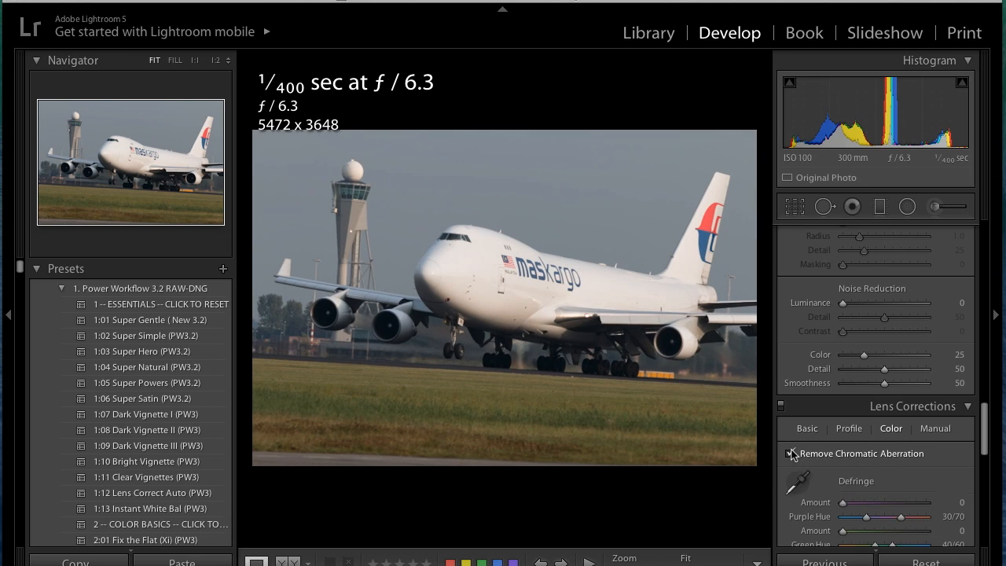
{"action": "left_click", "coordinate": [808, 429]}
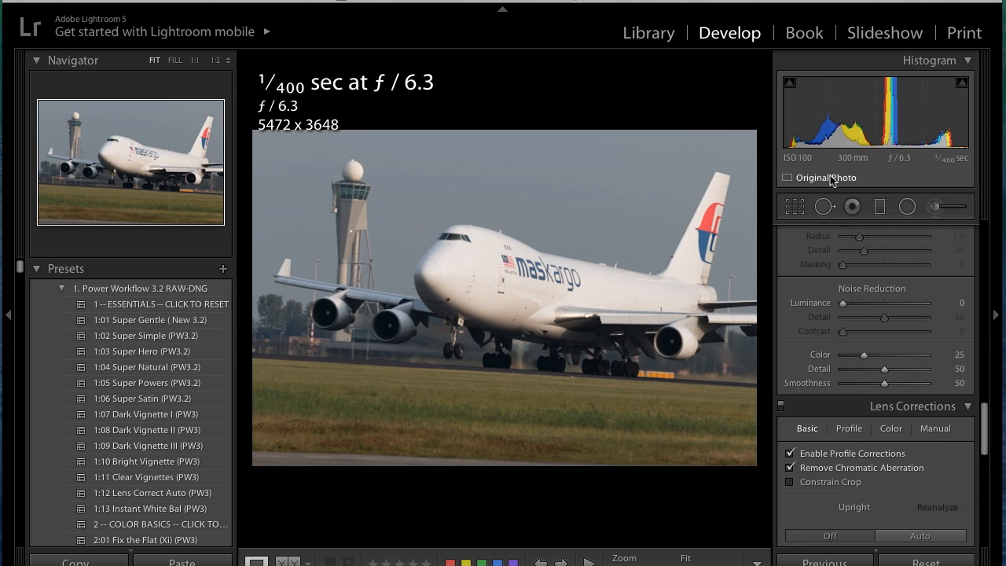
Straighten the tilted photo by aligning it to the runway edge beneath the aircraft, rotating it about -3.58 degrees
{"action": "left_click", "coordinate": [794, 206]}
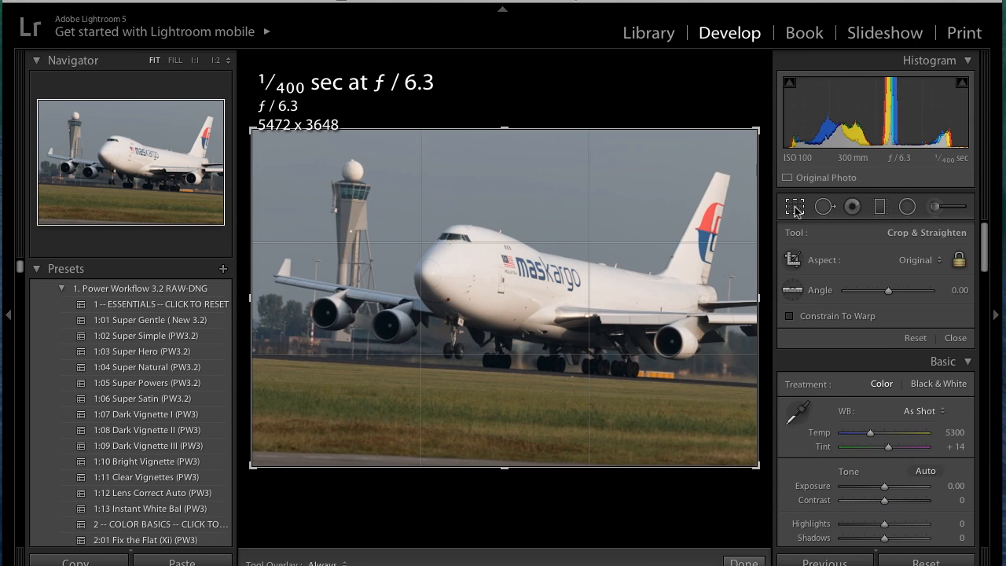
{"action": "left_click", "coordinate": [798, 293]}
{"action": "left_click_drag", "start_coordinate": [475, 365], "coordinate": [658, 377]}
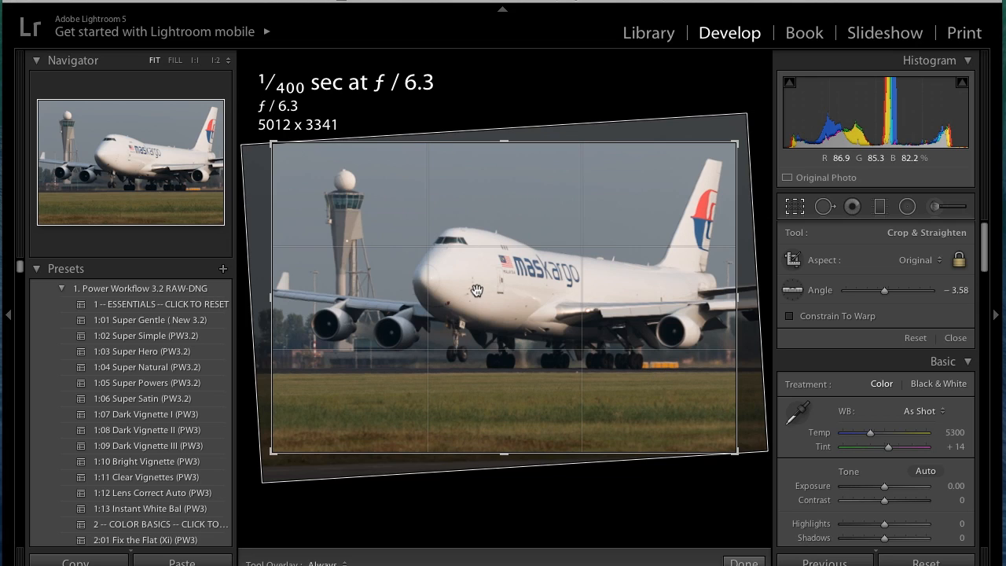
Crop the photo to a 16 x 9 aspect ratio, repositioning and resizing the frame around the aircraft to about 5107 x 2872 pixels
{"action": "left_click", "coordinate": [923, 259]}
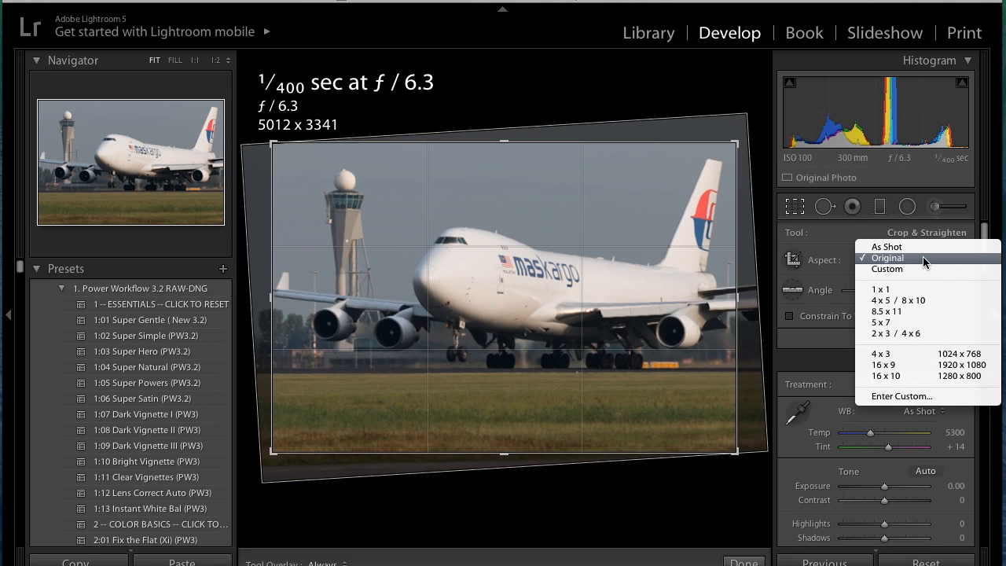
{"action": "left_click", "coordinate": [921, 364]}
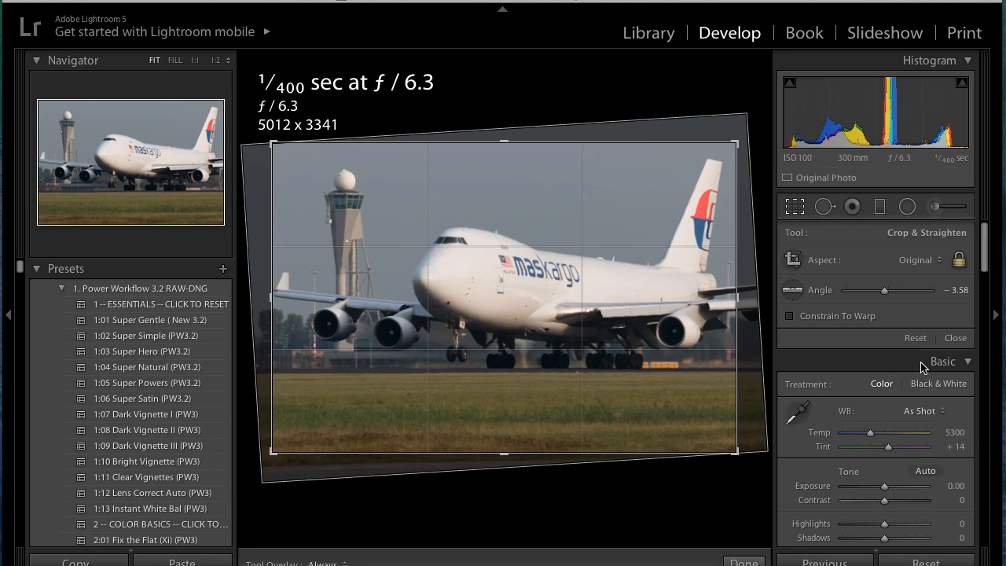
{"action": "left_click_drag", "start_coordinate": [584, 304], "coordinate": [582, 331]}
{"action": "left_click_drag", "start_coordinate": [278, 426], "coordinate": [255, 440]}
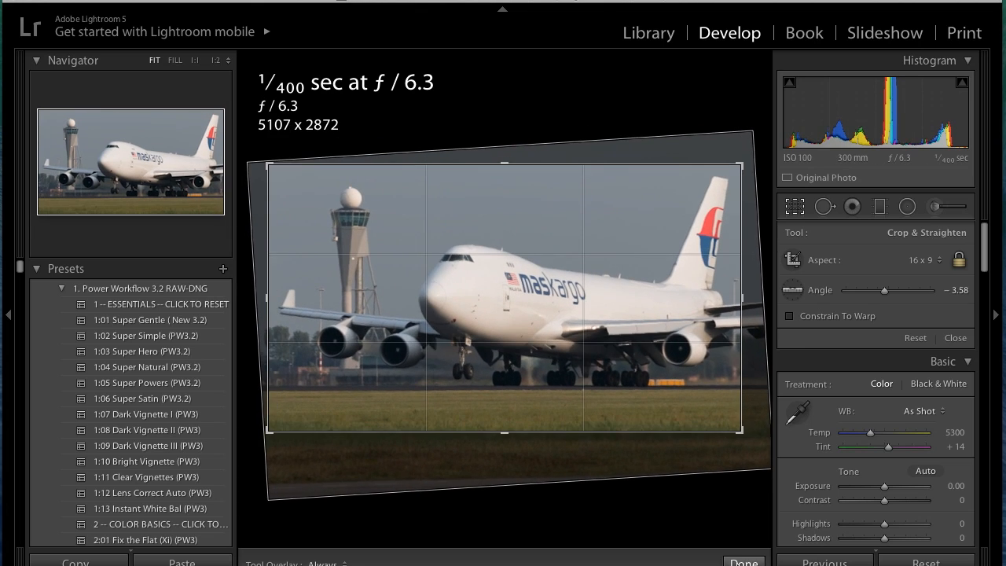
{"action": "left_click", "coordinate": [744, 562]}
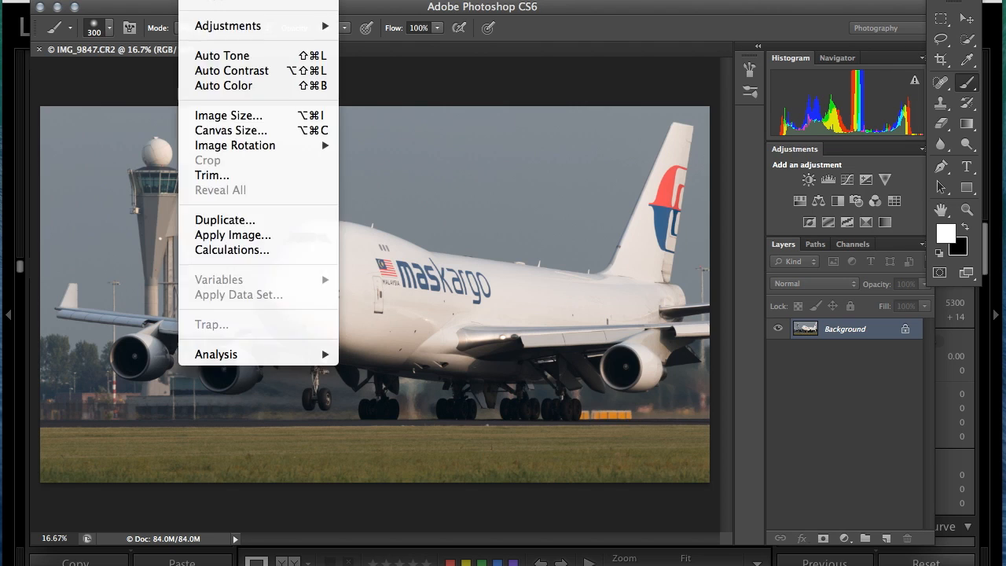
Resize the image to a width of 3500 pixels with its proportions constrained
{"action": "left_click", "coordinate": [196, 0]}
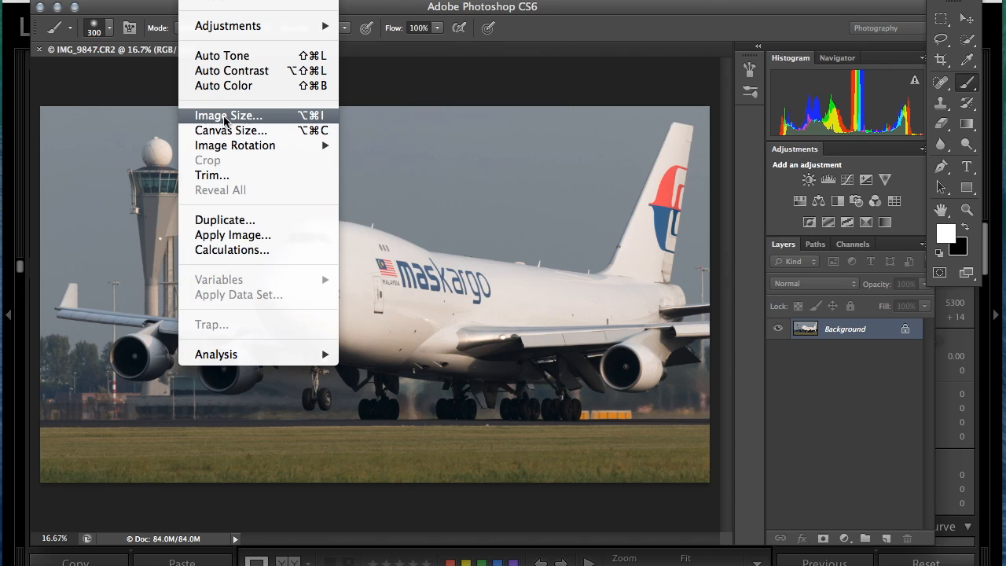
{"action": "left_click", "coordinate": [225, 118]}
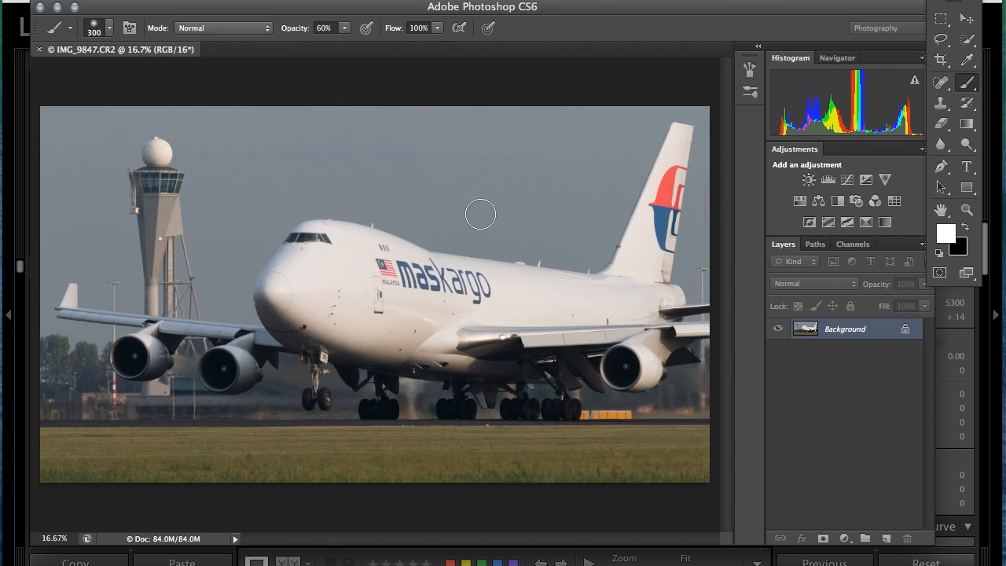
{"action": "left_click", "coordinate": [409, 172]}
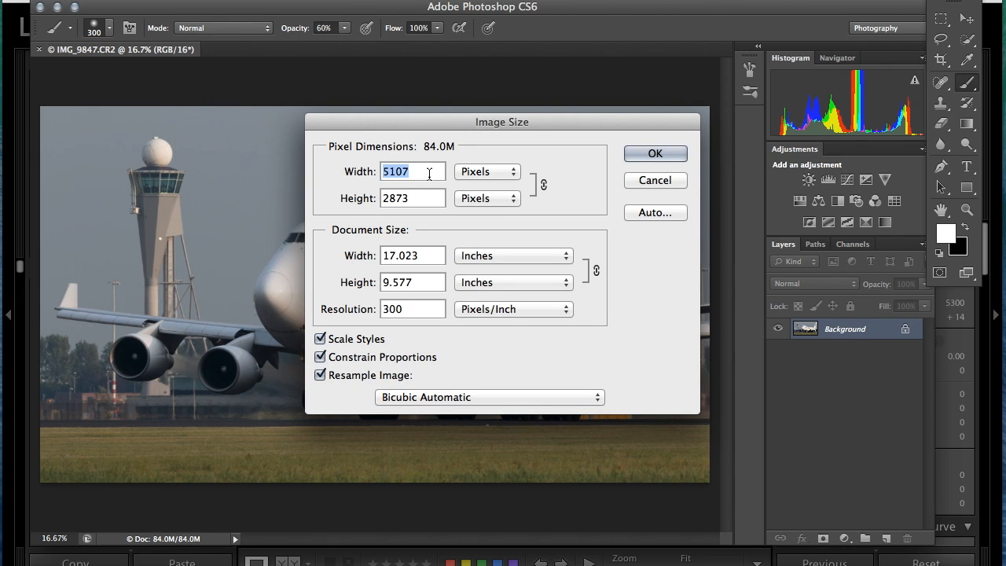
{"action": "double_click", "coordinate": [429, 174]}
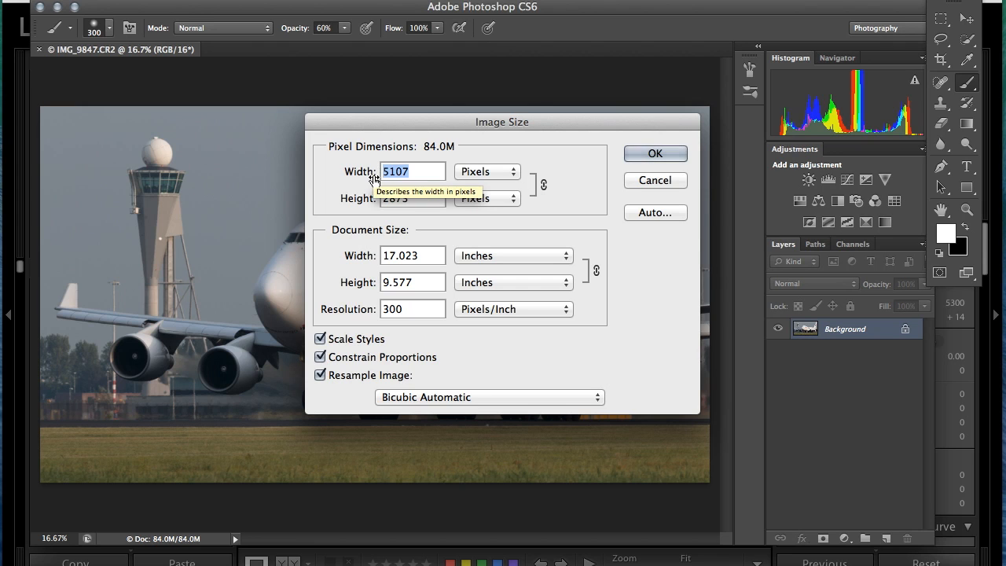
{"action": "type", "text": "3500"}
{"action": "key", "text": "Return"}
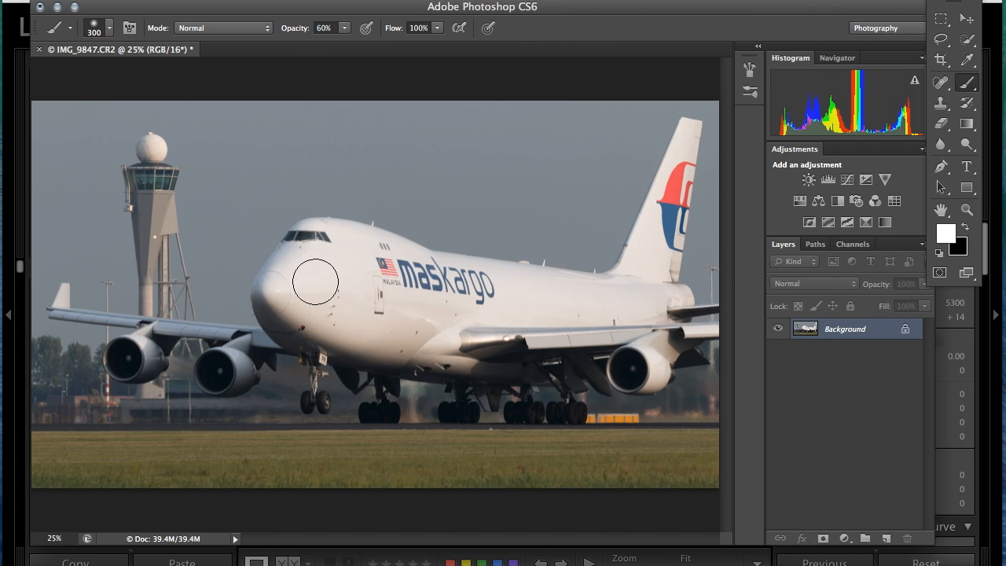
Apply the Sharpener Pro 3 RAW Presharpener, excluding the sky above the fuselage with a 0% opacity control point of widened radius
{"action": "left_click", "coordinate": [367, 0]}
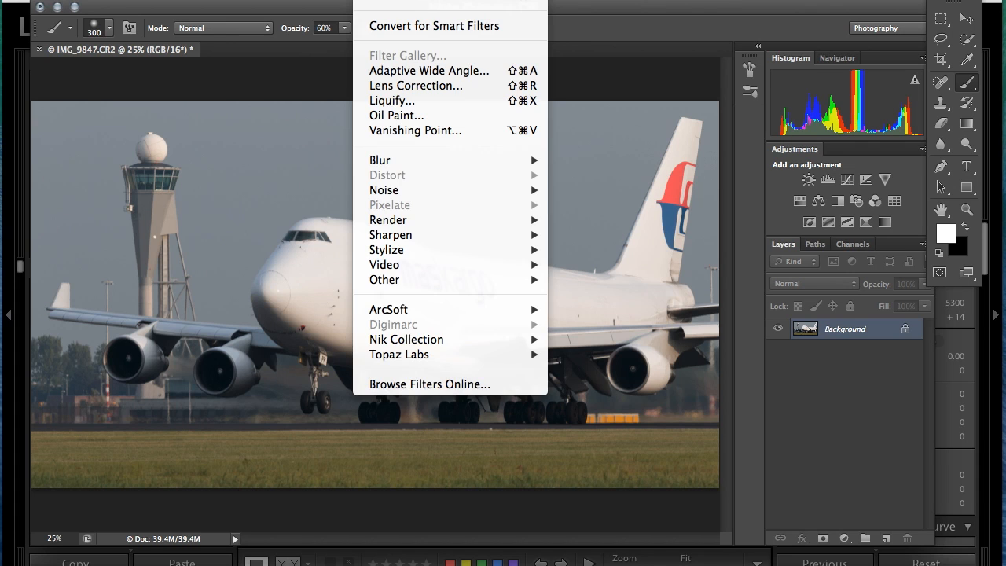
{"action": "mouse_move", "coordinate": [436, 339]}
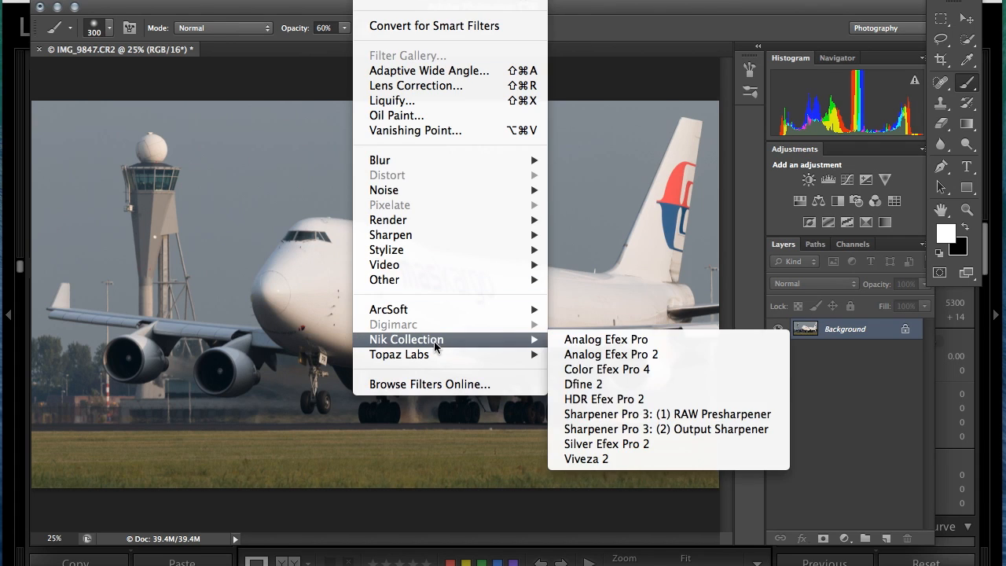
{"action": "left_click", "coordinate": [642, 415]}
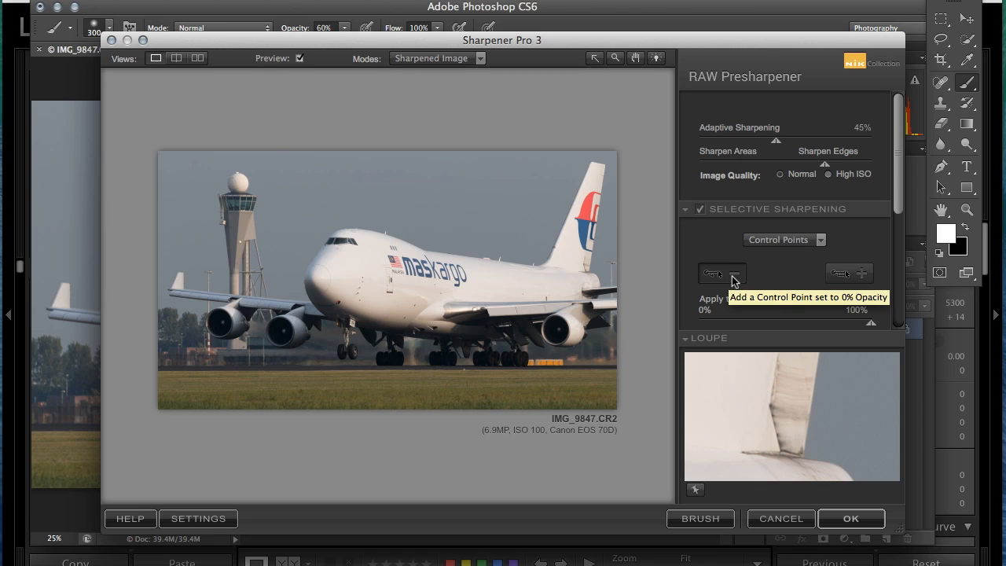
{"action": "left_click", "coordinate": [733, 276]}
{"action": "left_click", "coordinate": [408, 202]}
{"action": "left_click_drag", "start_coordinate": [455, 203], "coordinate": [504, 202]}
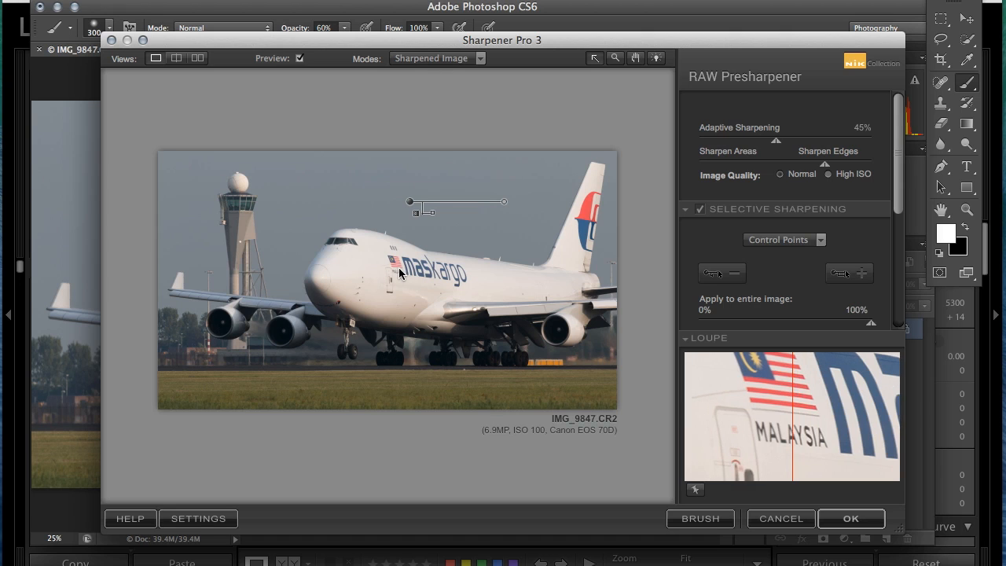
{"action": "left_click", "coordinate": [851, 518]}
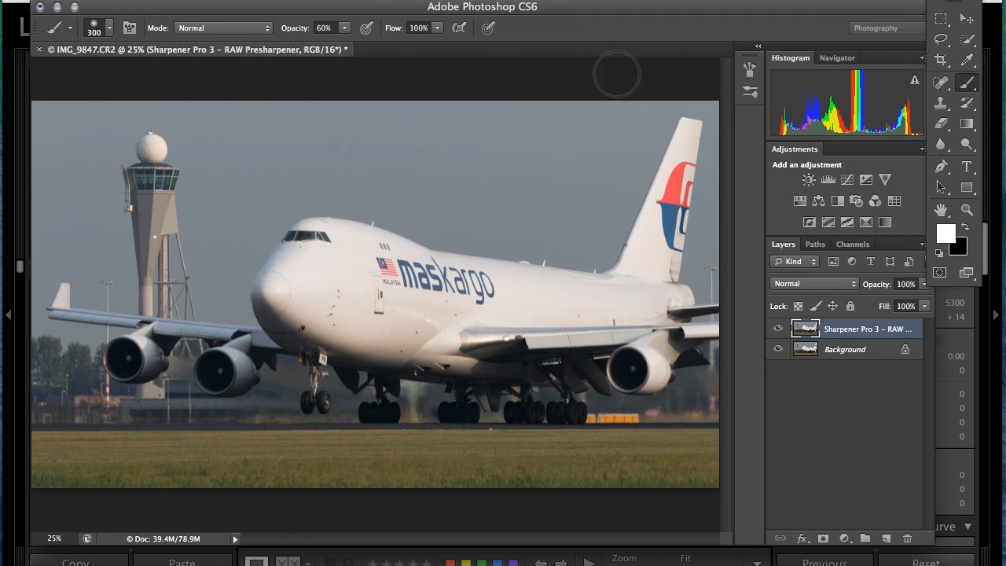
Apply Dfine 2 noise reduction to the sharpened layer using the automatic noise profile
{"action": "left_click", "coordinate": [372, 1]}
{"action": "mouse_move", "coordinate": [455, 342]}
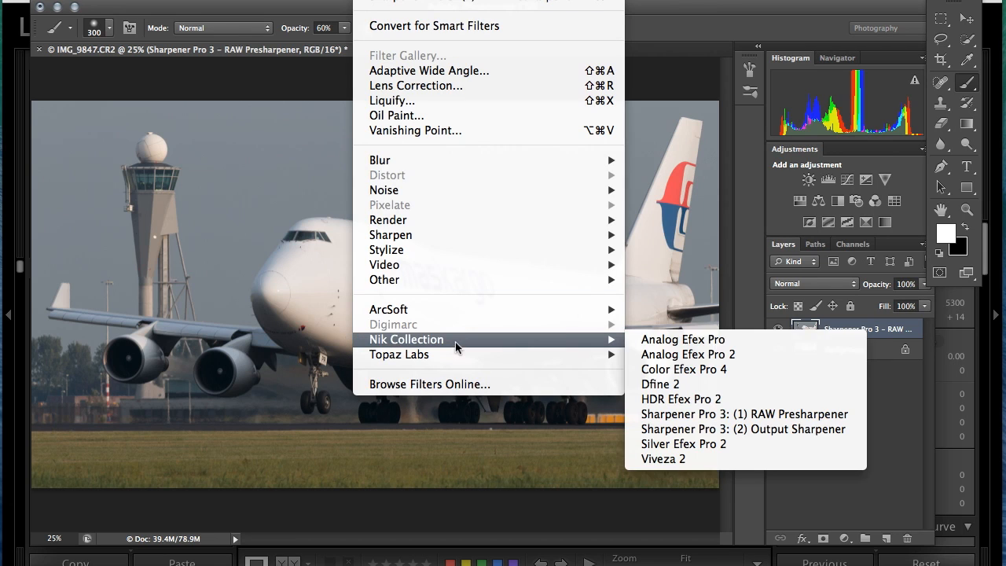
{"action": "left_click", "coordinate": [721, 384]}
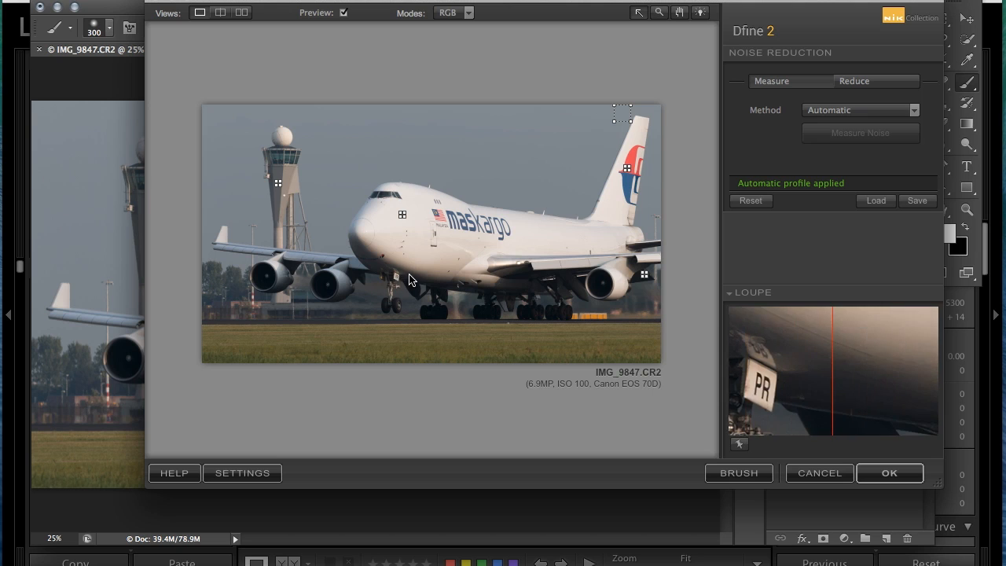
{"action": "left_click", "coordinate": [880, 470]}
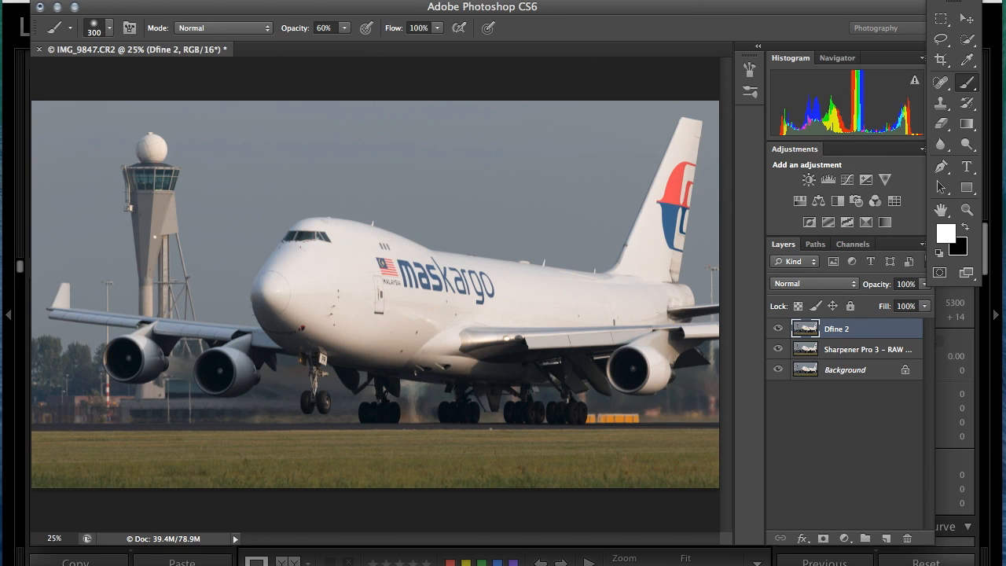
{"action": "left_click", "coordinate": [369, 0]}
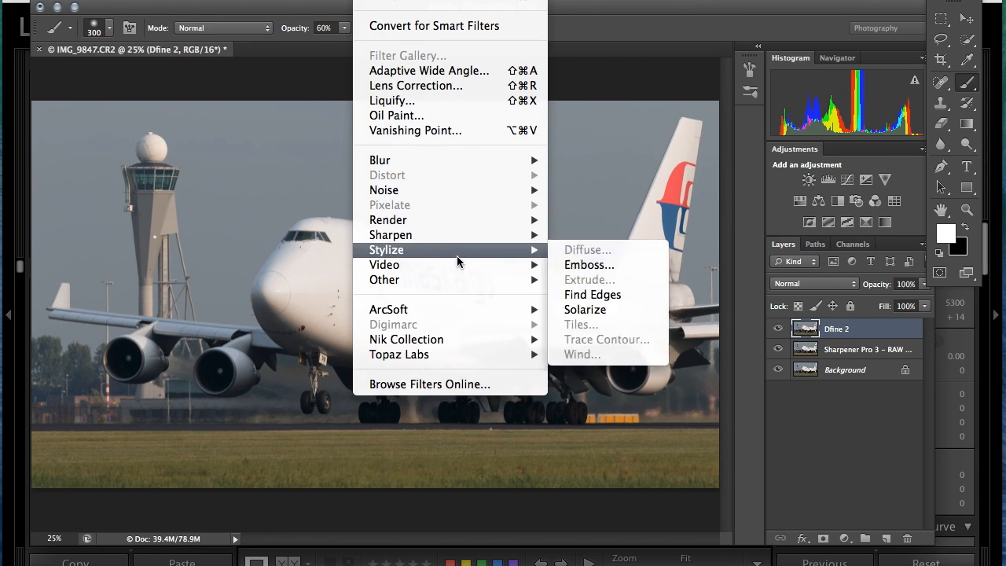
{"action": "mouse_move", "coordinate": [487, 341]}
{"action": "left_click", "coordinate": [626, 372]}
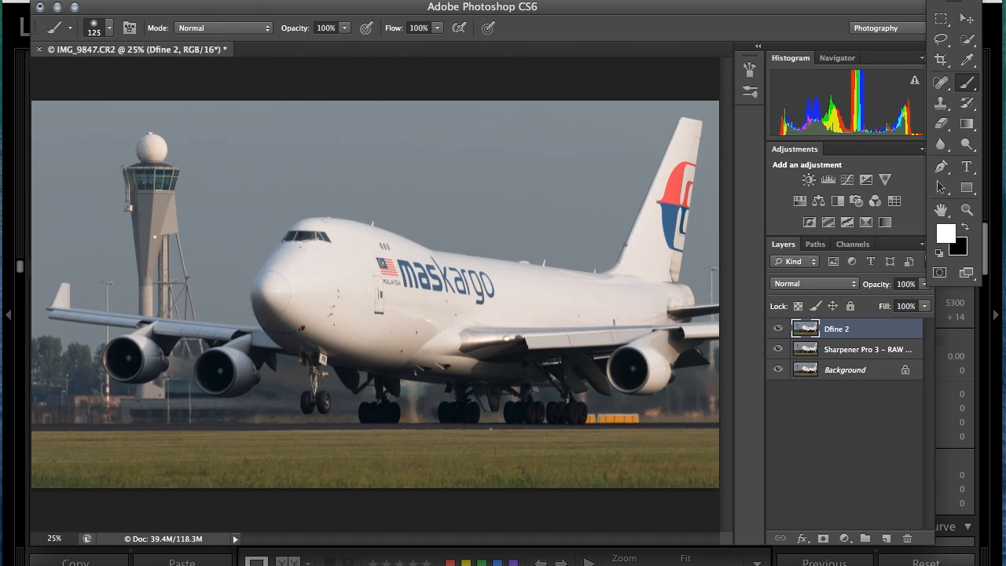
Open the noise-reduced layer in the Nik Collection's Color Efex Pro 4 filter
{"action": "left_click", "coordinate": [383, 2]}
{"action": "mouse_move", "coordinate": [383, 199]}
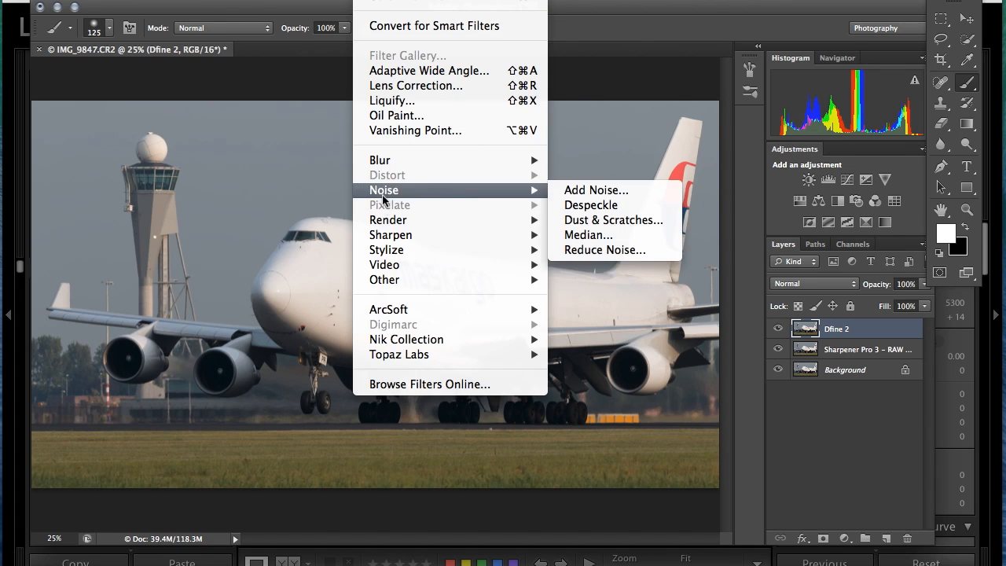
{"action": "mouse_move", "coordinate": [391, 343]}
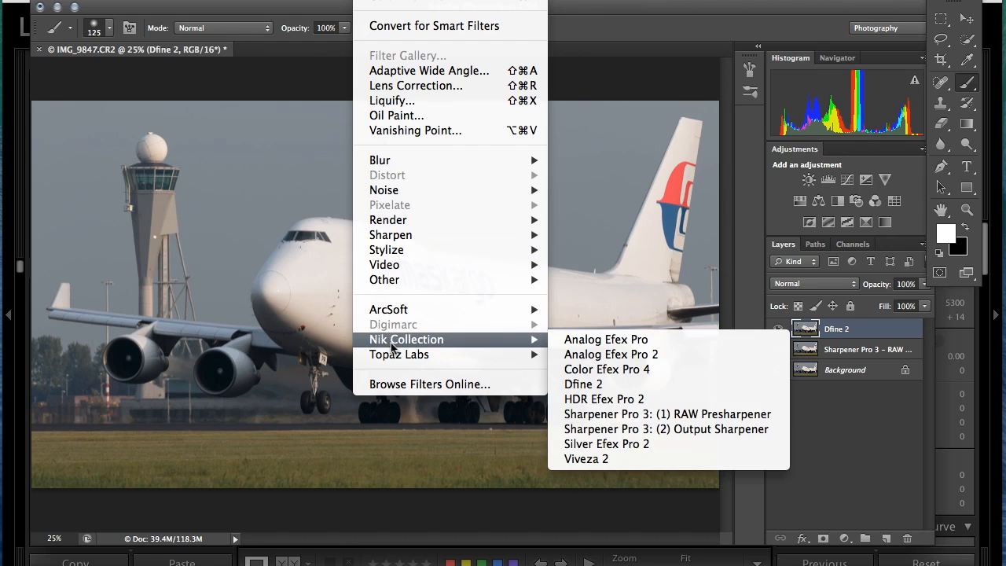
{"action": "left_click", "coordinate": [638, 370]}
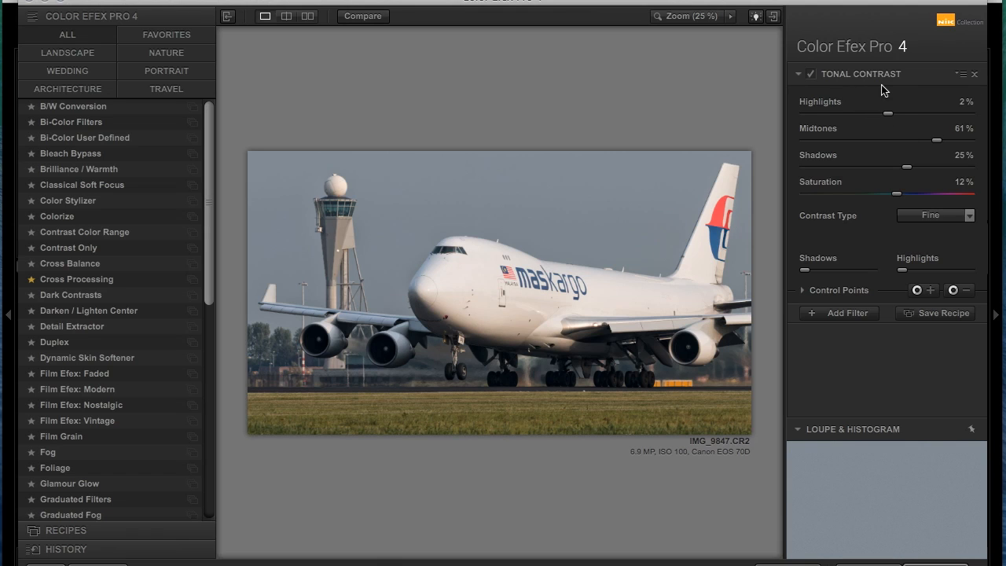
Exclude the sky from Tonal Contrast with a negative control point beside the aircraft's nose, enlarging its radius
{"action": "left_click", "coordinate": [952, 290]}
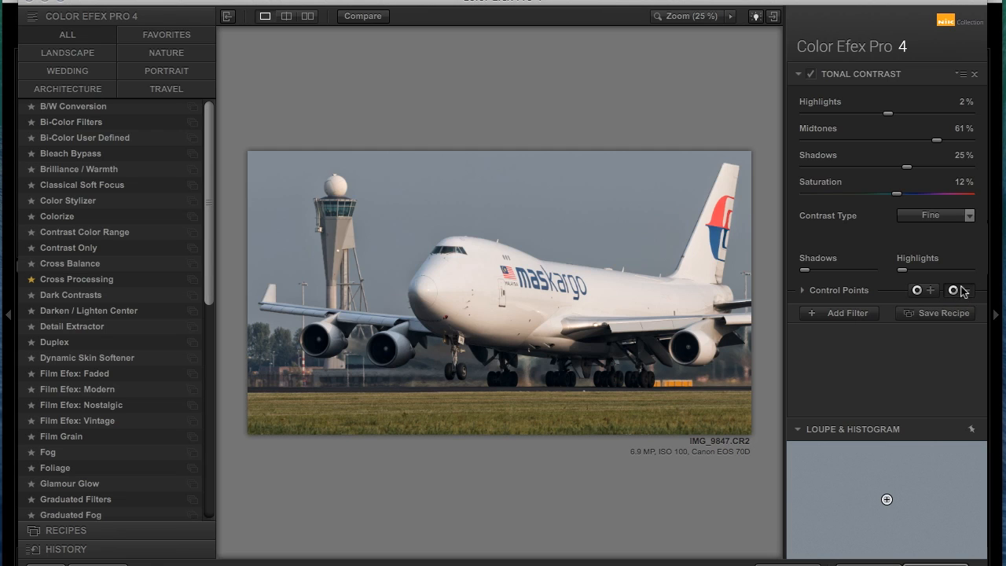
{"action": "left_click", "coordinate": [418, 262]}
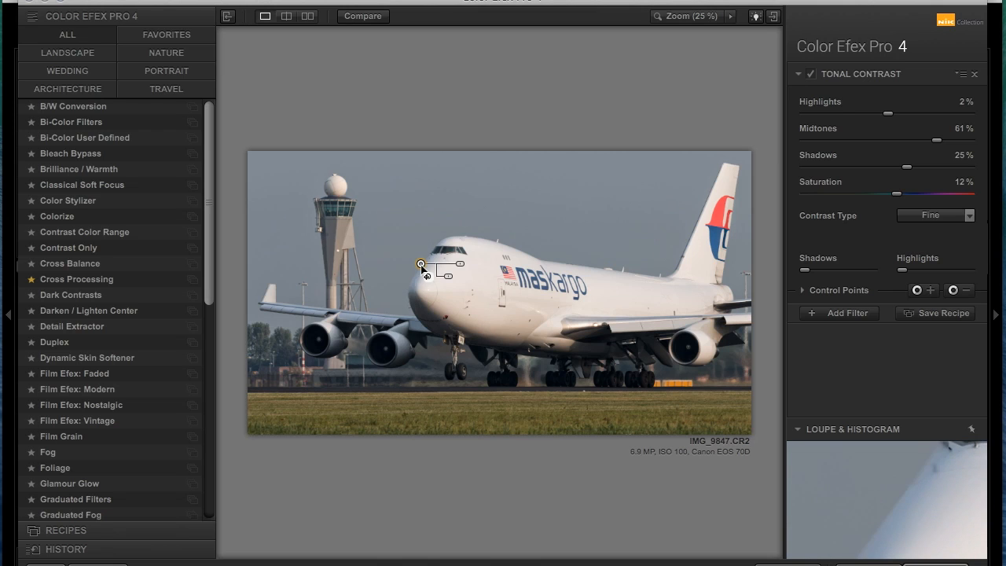
{"action": "left_click_drag", "start_coordinate": [459, 269], "coordinate": [755, 262]}
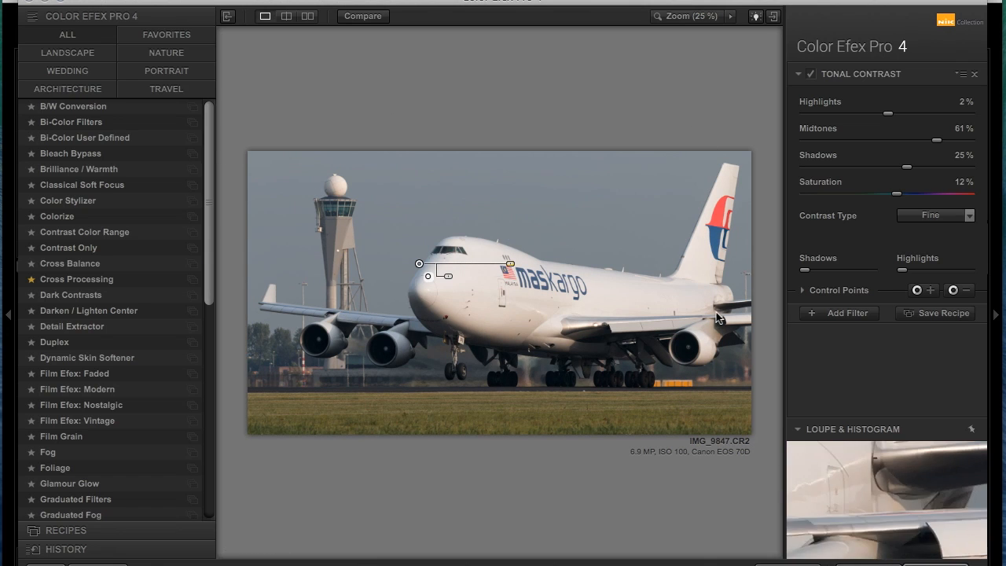
{"action": "left_click", "coordinate": [539, 200]}
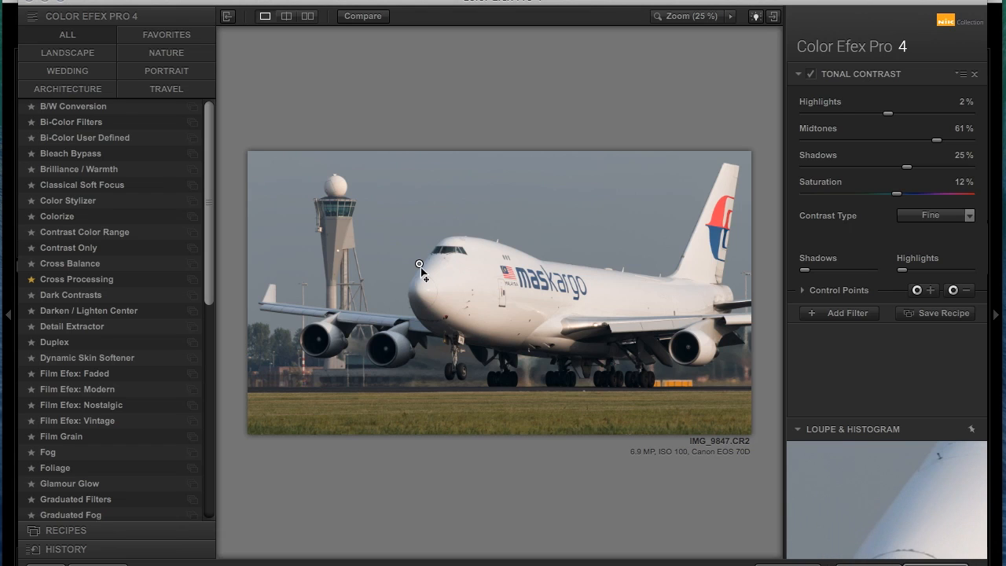
Add a Detail Extractor filter on top of Tonal Contrast
{"action": "left_click", "coordinate": [843, 314]}
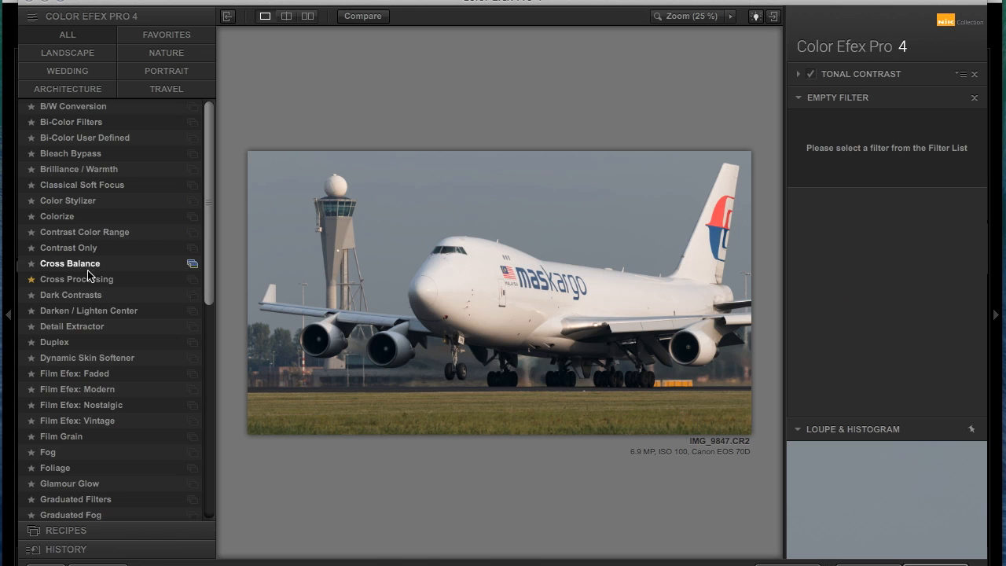
{"action": "left_click", "coordinate": [72, 327]}
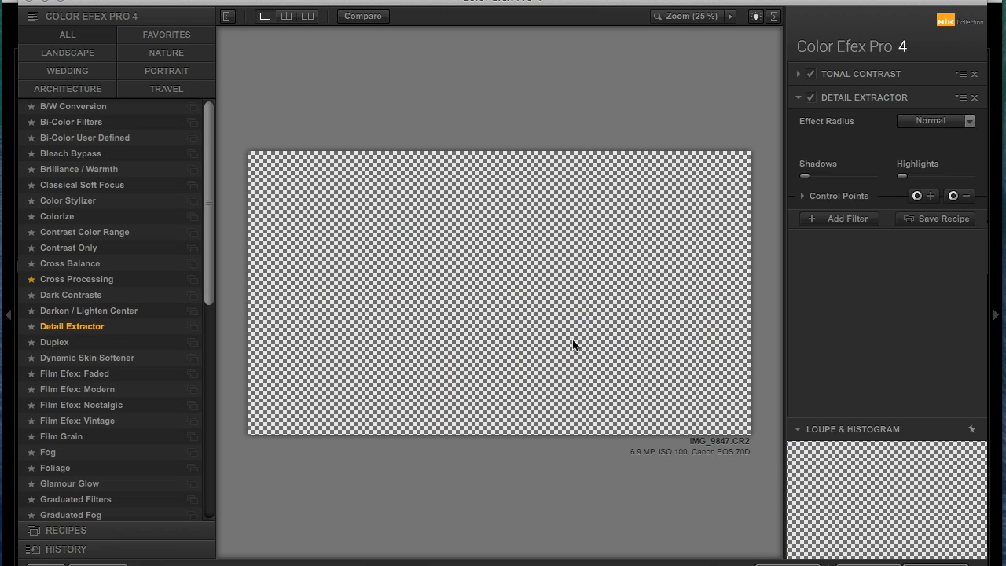
Set the Detail Extractor filter's strength to 20% and its effect radius to Fine
{"action": "left_click_drag", "start_coordinate": [853, 137], "coordinate": [843, 138]}
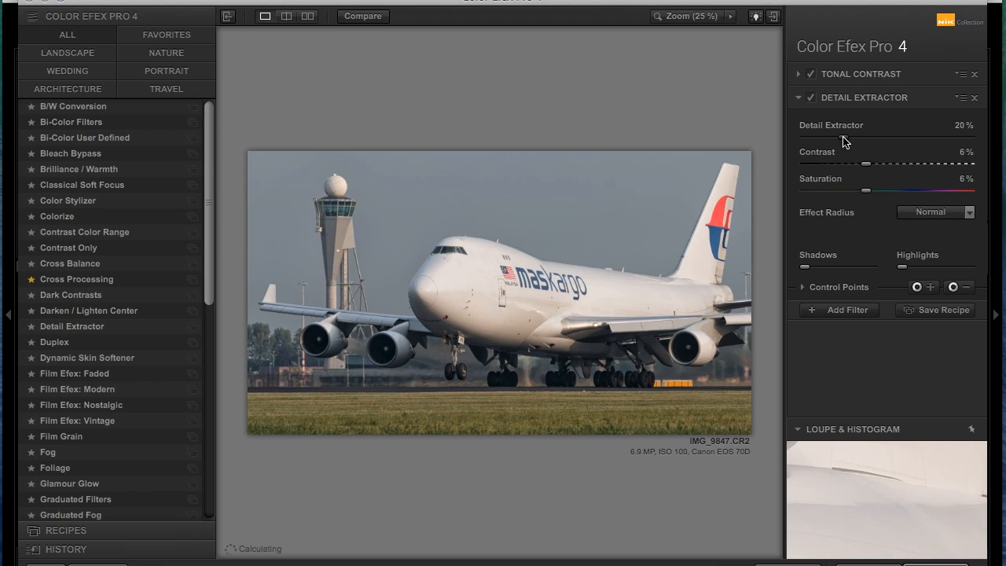
{"action": "left_click", "coordinate": [935, 212]}
{"action": "left_click", "coordinate": [933, 228]}
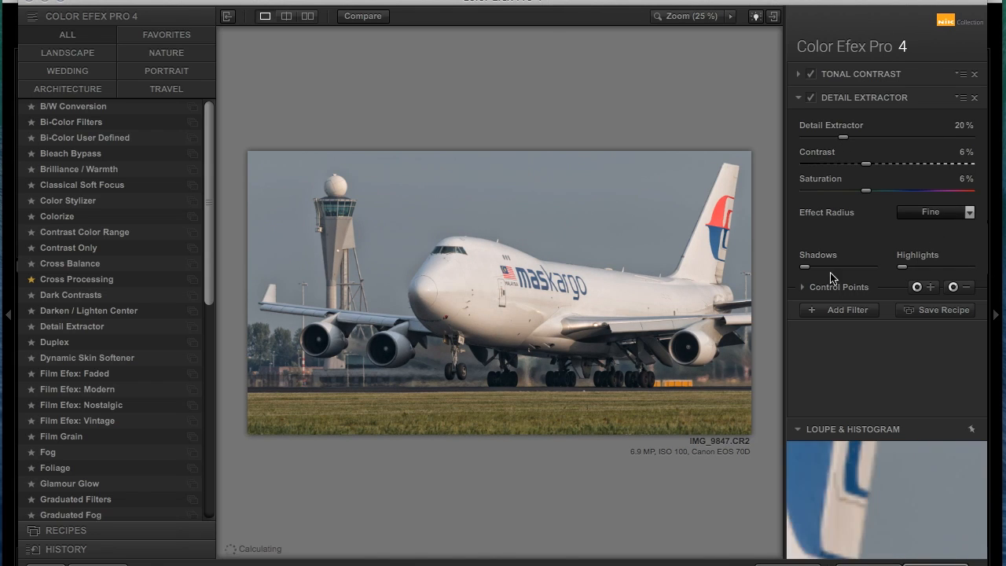
Exclude the sky from Detail Extractor with a negative control point beside the aircraft's nose, enlarging its radius
{"action": "left_click", "coordinate": [953, 286]}
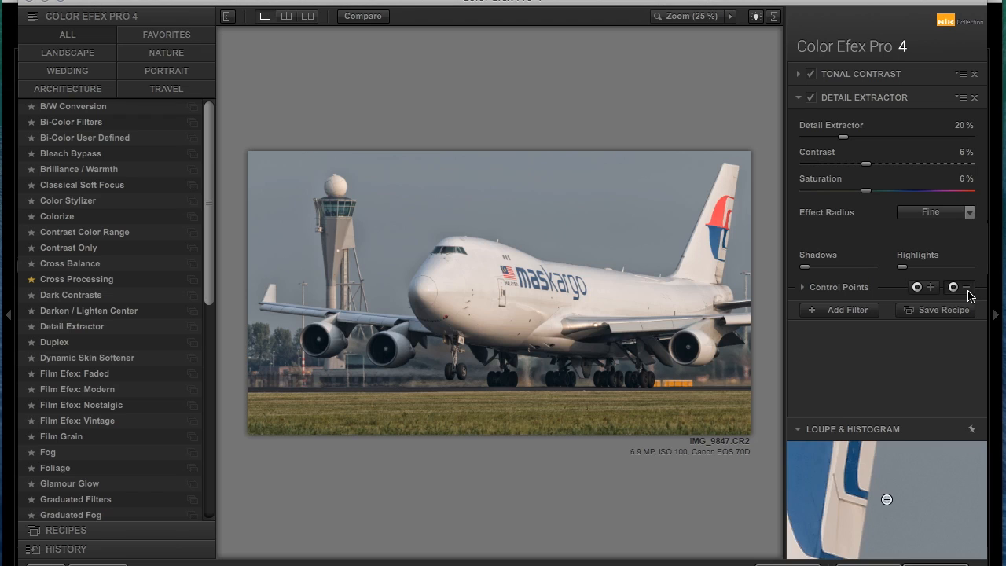
{"action": "left_click", "coordinate": [419, 266]}
{"action": "left_click_drag", "start_coordinate": [459, 267], "coordinate": [509, 266]}
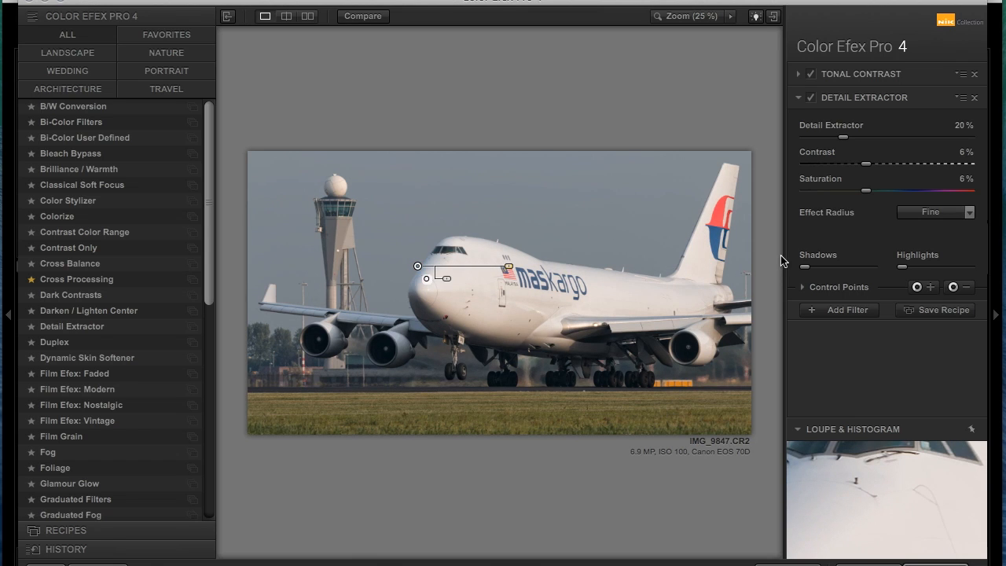
Add a Bleach Bypass filter with saturation at 0%, contrast at 20% and local contrast at 20%
{"action": "left_click", "coordinate": [823, 311]}
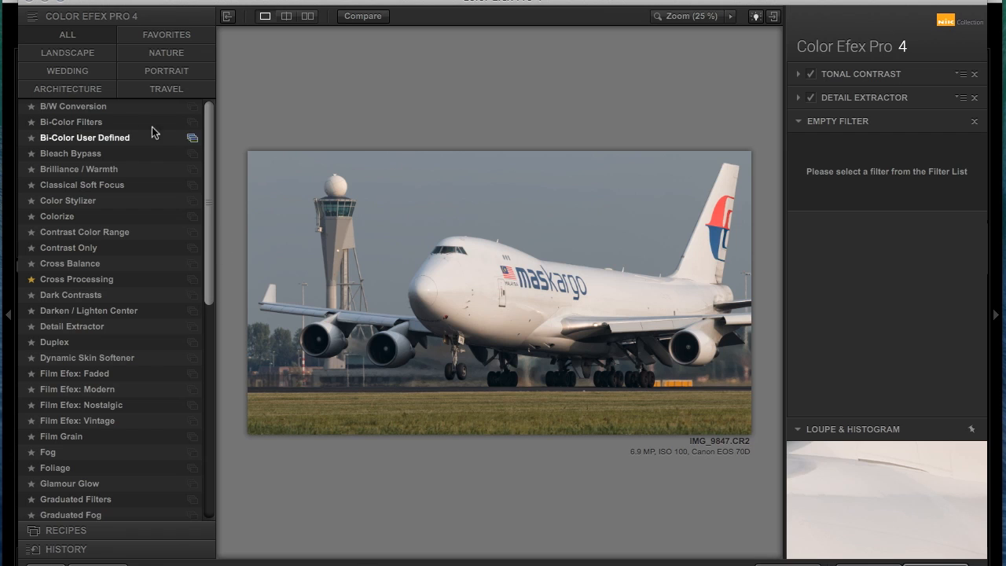
{"action": "left_click", "coordinate": [98, 155]}
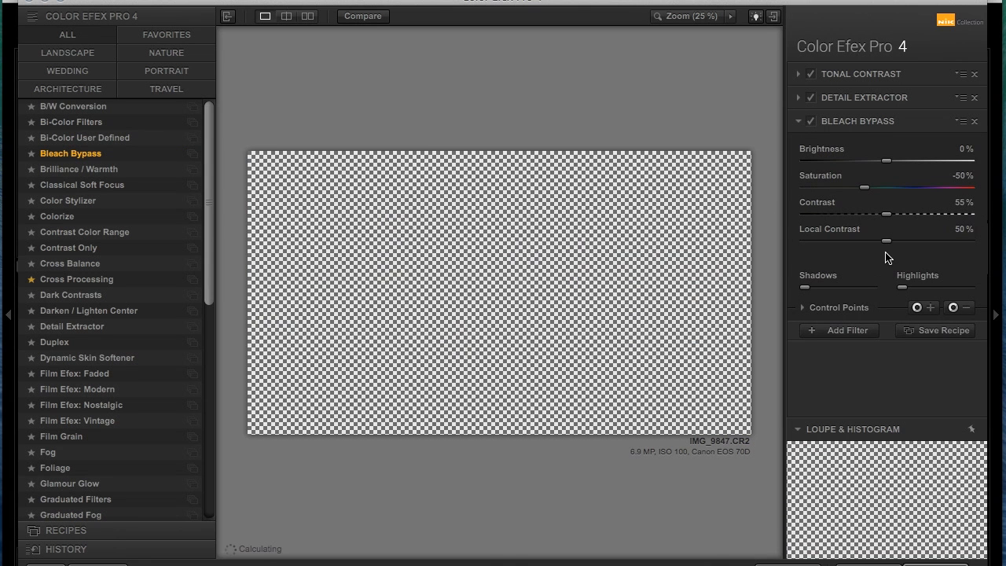
{"action": "left_click_drag", "start_coordinate": [866, 188], "coordinate": [937, 193]}
{"action": "left_click_drag", "start_coordinate": [889, 216], "coordinate": [750, 219]}
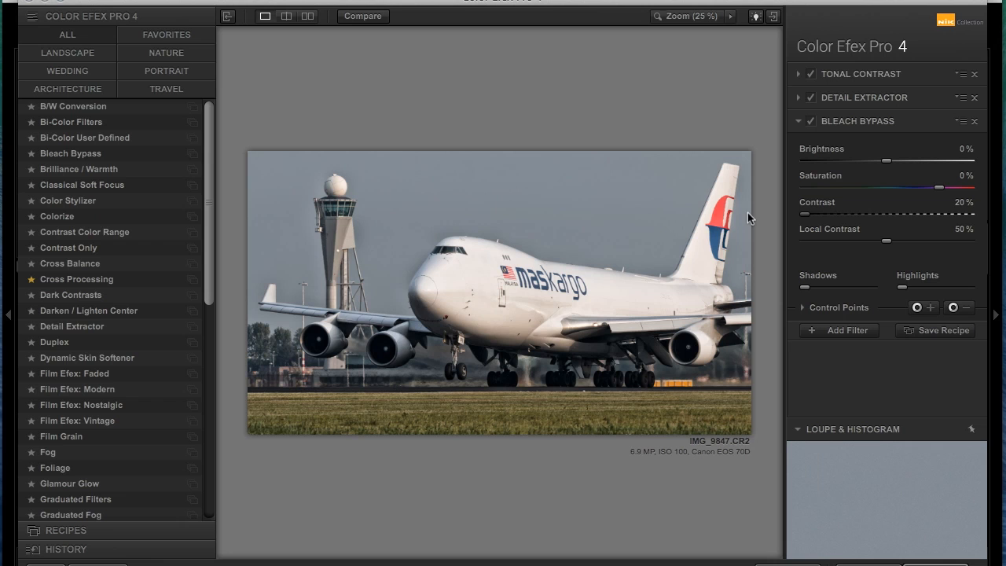
{"action": "left_click_drag", "start_coordinate": [887, 243], "coordinate": [837, 241]}
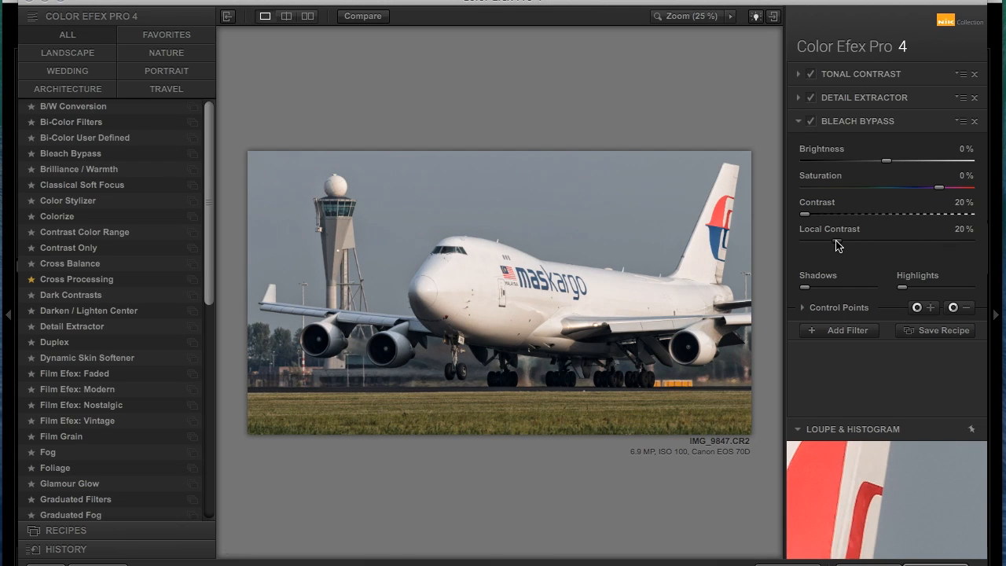
Exclude the sky from Bleach Bypass with a negative control point beside the aircraft's nose, enlarging its radius
{"action": "left_click", "coordinate": [962, 310]}
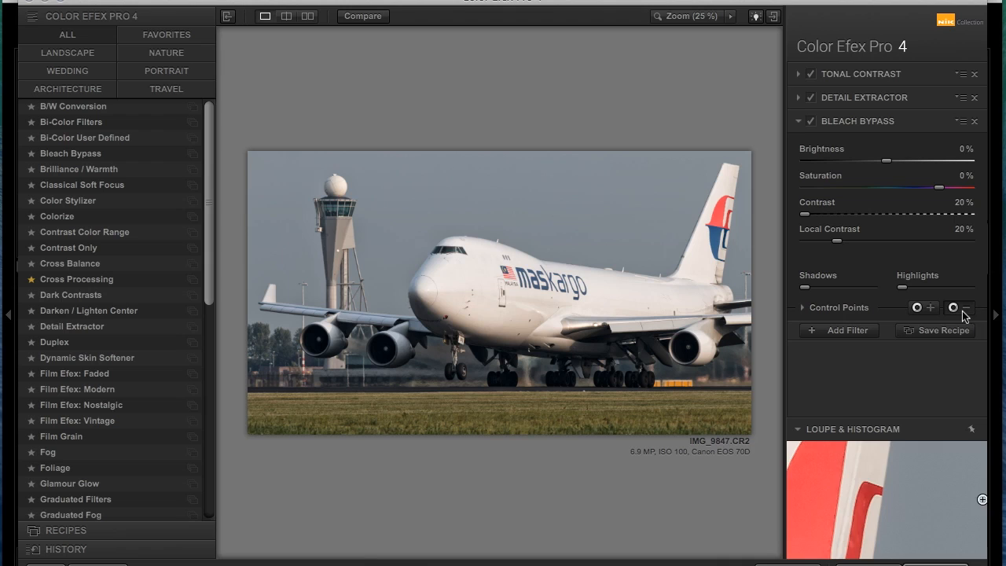
{"action": "left_click", "coordinate": [421, 263]}
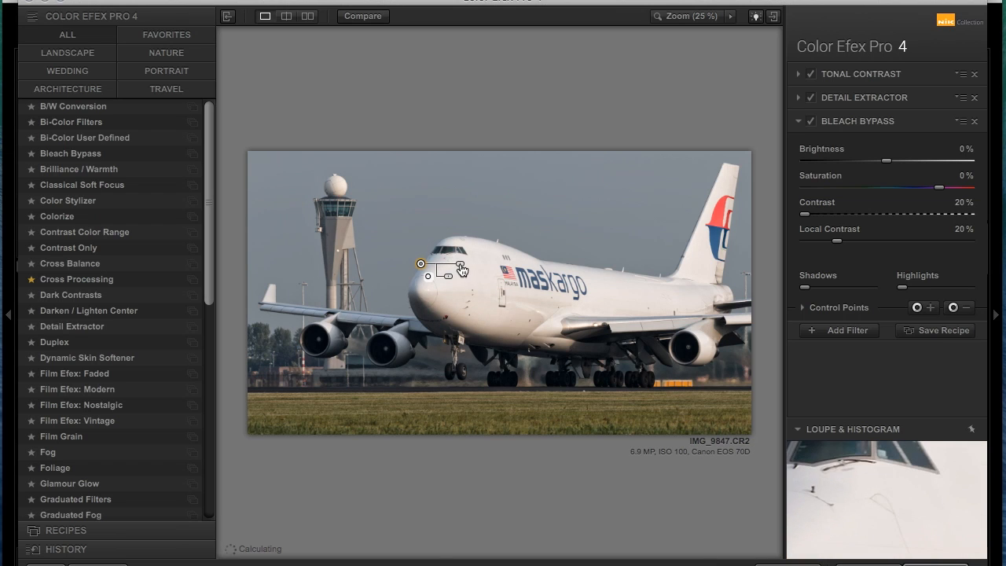
{"action": "left_click_drag", "start_coordinate": [460, 264], "coordinate": [756, 257]}
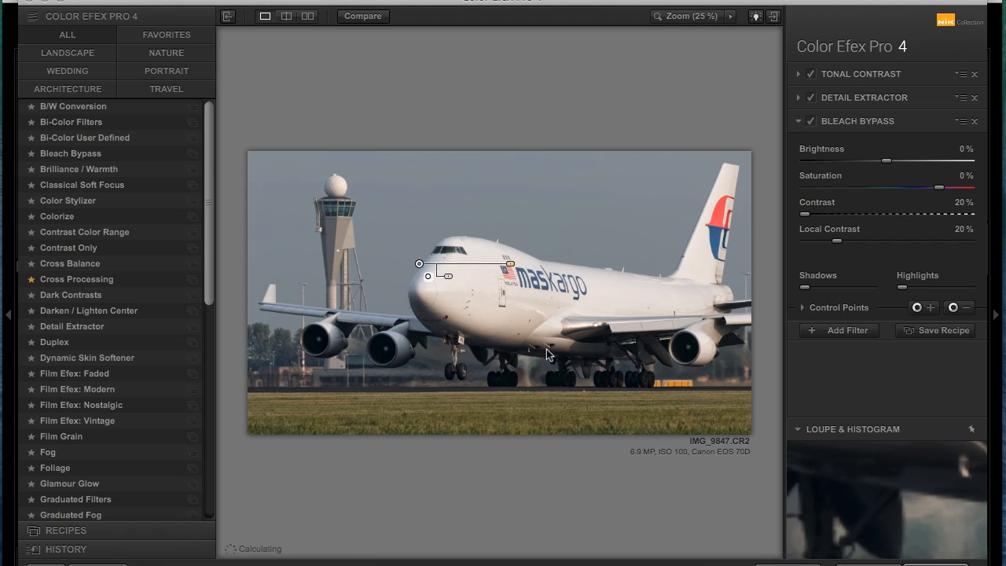
Add a Brilliance / Warmth filter at 26% warmth, exclude the sky with an enlarged negative control point above the cockpit, and apply the filter stack
{"action": "left_click", "coordinate": [830, 326]}
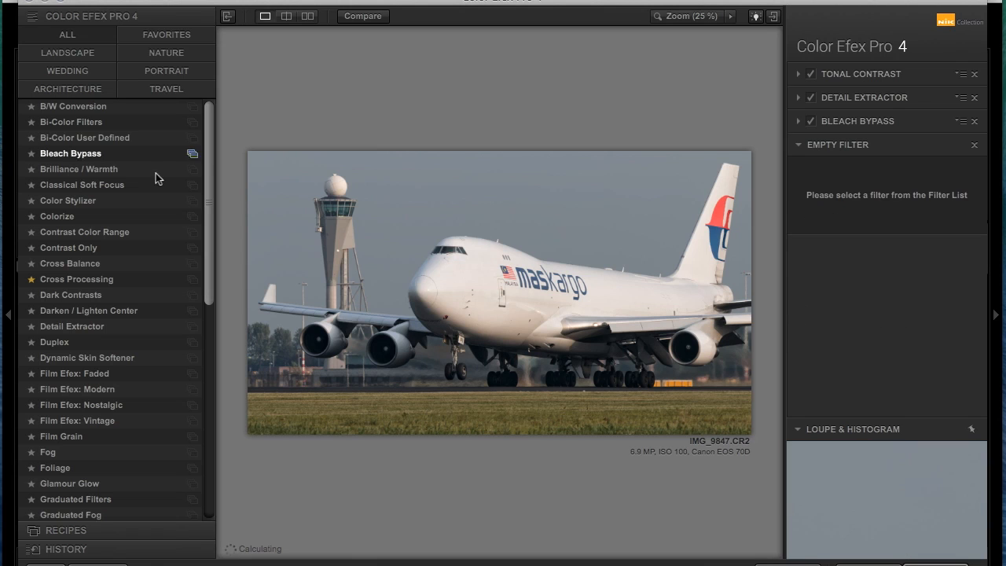
{"action": "left_click", "coordinate": [86, 171]}
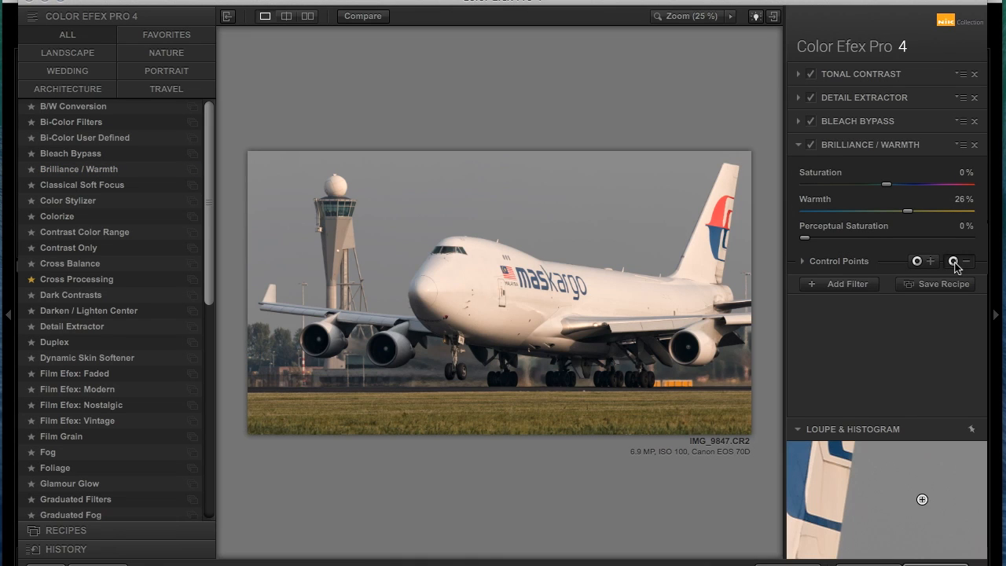
{"action": "left_click", "coordinate": [916, 261]}
{"action": "left_click", "coordinate": [444, 225]}
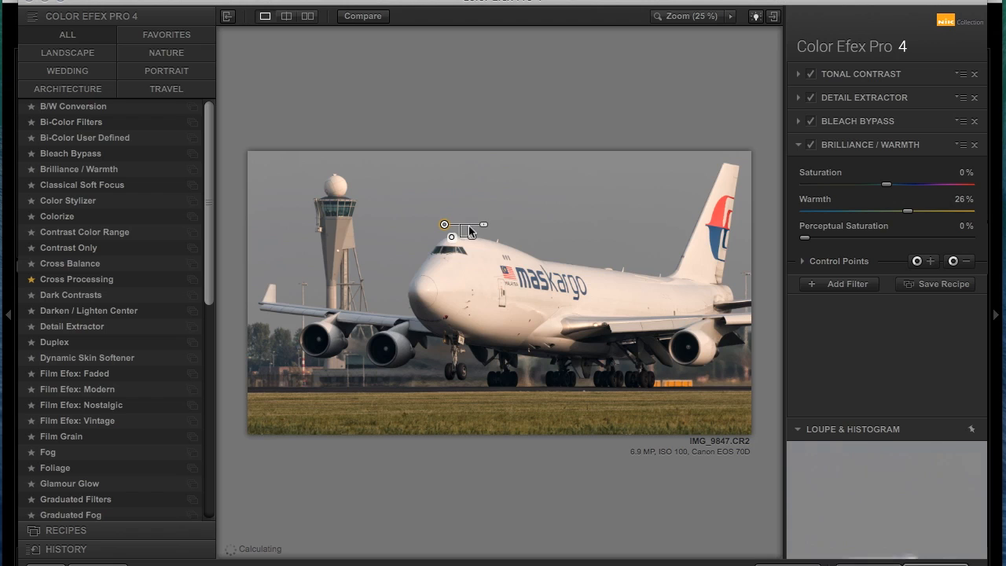
{"action": "left_click_drag", "start_coordinate": [484, 225], "coordinate": [535, 225]}
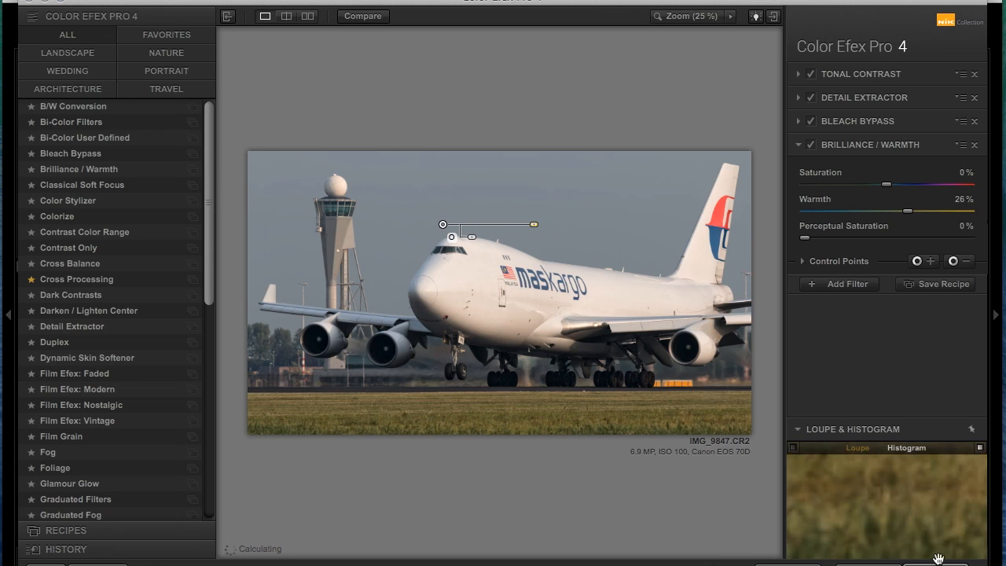
{"action": "left_click", "coordinate": [937, 560]}
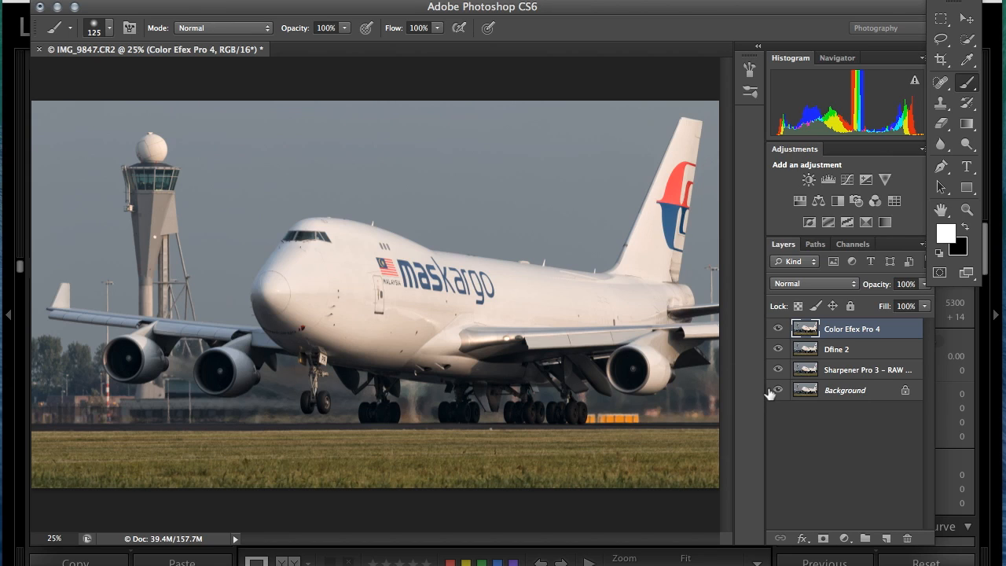
Add a layer mask to the Color Efex Pro 4 layer and check the soft round brush settings
{"action": "left_click", "coordinate": [823, 539]}
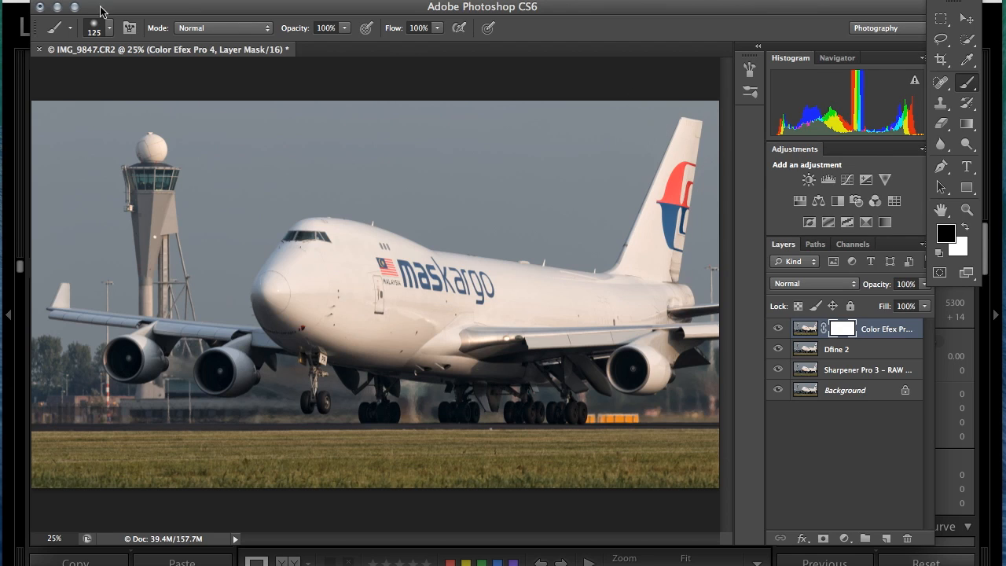
{"action": "left_click", "coordinate": [94, 28]}
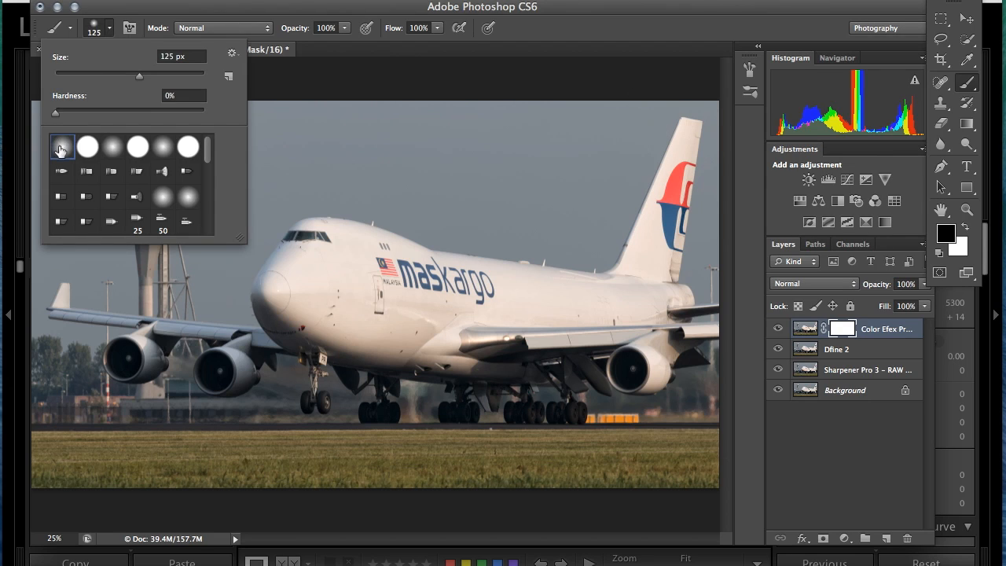
{"action": "left_click", "coordinate": [156, 11]}
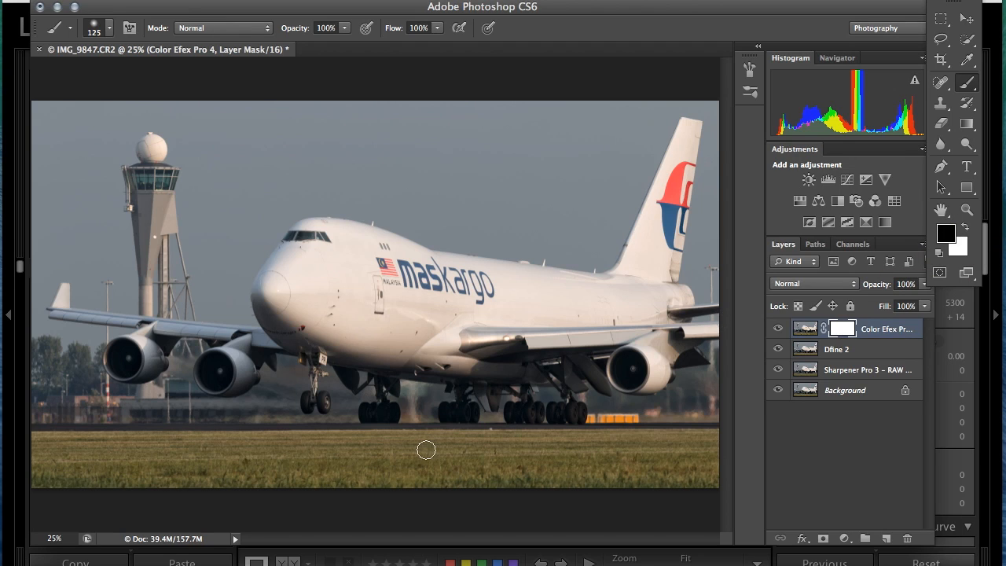
Enlarge the brush to 500 px and try hiding the filter effect on the grass by painting black on the mask
{"action": "key", "text": "bracketright"}
{"action": "key", "text": "bracketright"}
{"action": "key", "text": "bracketright"}
{"action": "key", "text": "bracketright"}
{"action": "key", "text": "bracketright"}
{"action": "key", "text": "bracketright"}
{"action": "key", "text": "bracketright"}
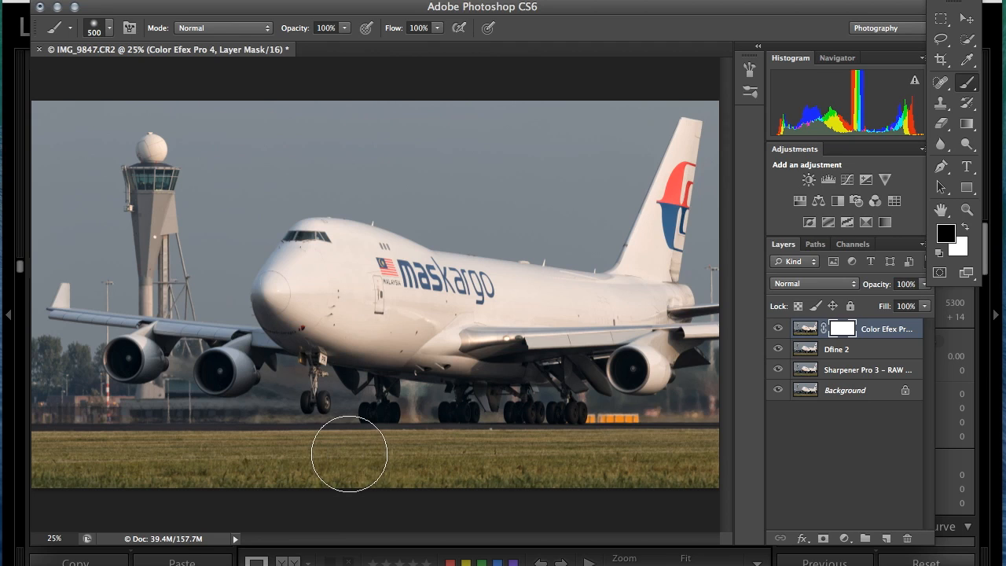
{"action": "mouse_move", "coordinate": [283, 456]}
{"action": "left_mouse_down"}
{"action": "mouse_move", "coordinate": [546, 441]}
{"action": "mouse_move", "coordinate": [686, 451]}
{"action": "left_mouse_up"}
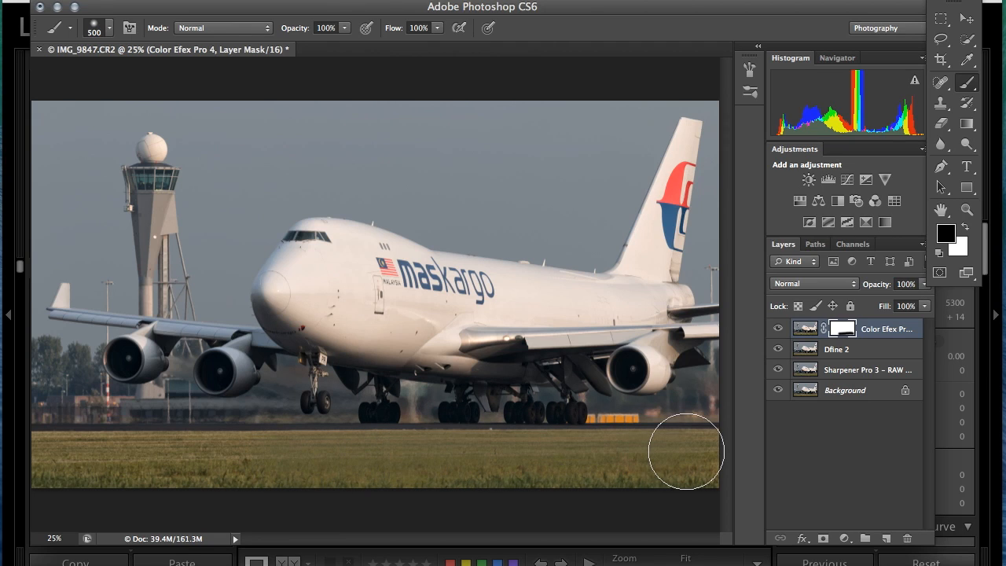
{"action": "key", "text": "super+z"}
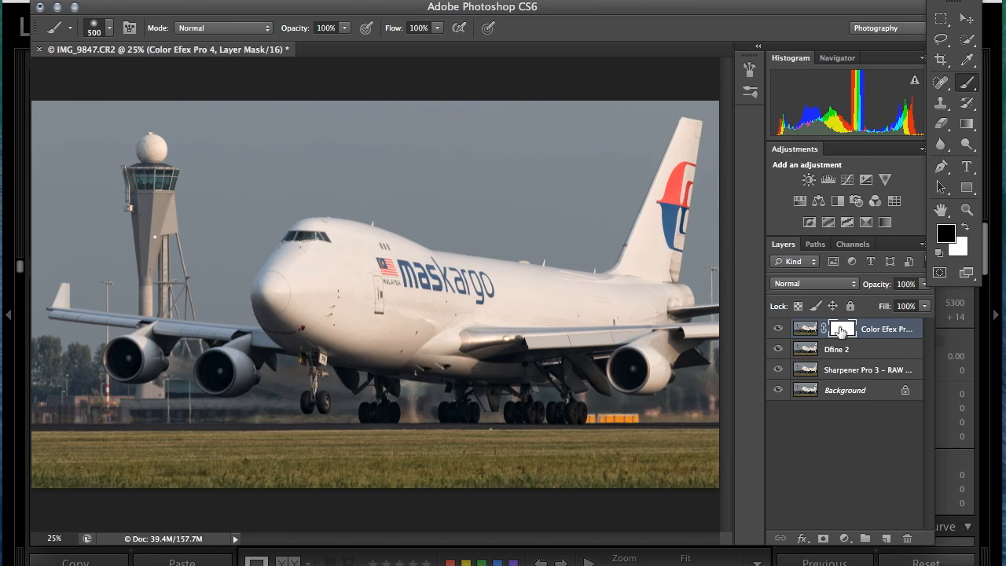
Invert the layer mask to black and paint white over the fuselage and wing to reveal the filter effect there
{"action": "key", "text": "super+i"}
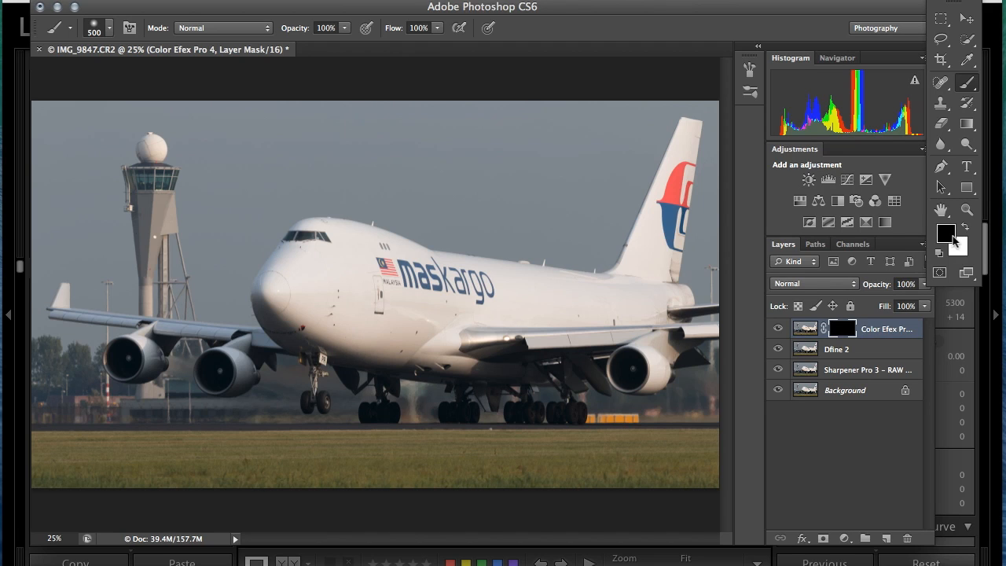
{"action": "key", "text": "x"}
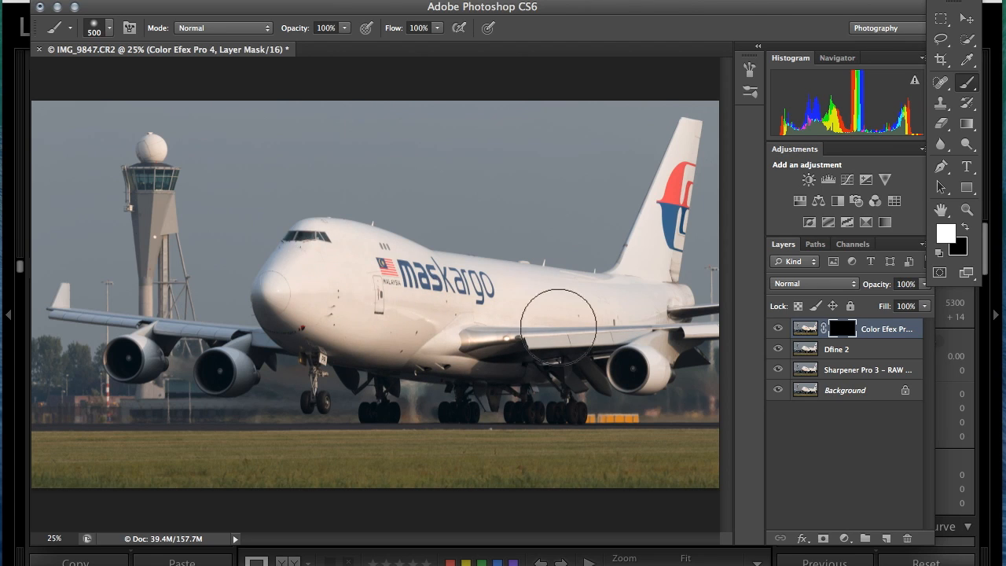
{"action": "left_click_drag", "start_coordinate": [622, 326], "coordinate": [591, 336]}
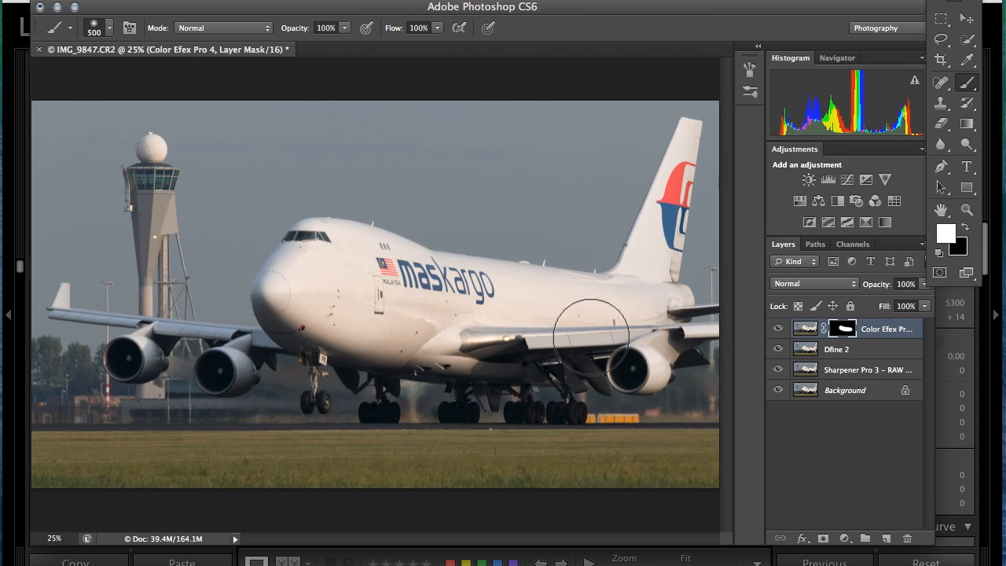
Undo the white brush stroke and step back until the mask is removed from the Color Efex Pro 4 layer
{"action": "key", "text": "ctrl+z"}
{"action": "left_click", "coordinate": [195, 0]}
{"action": "mouse_move", "coordinate": [160, 0]}
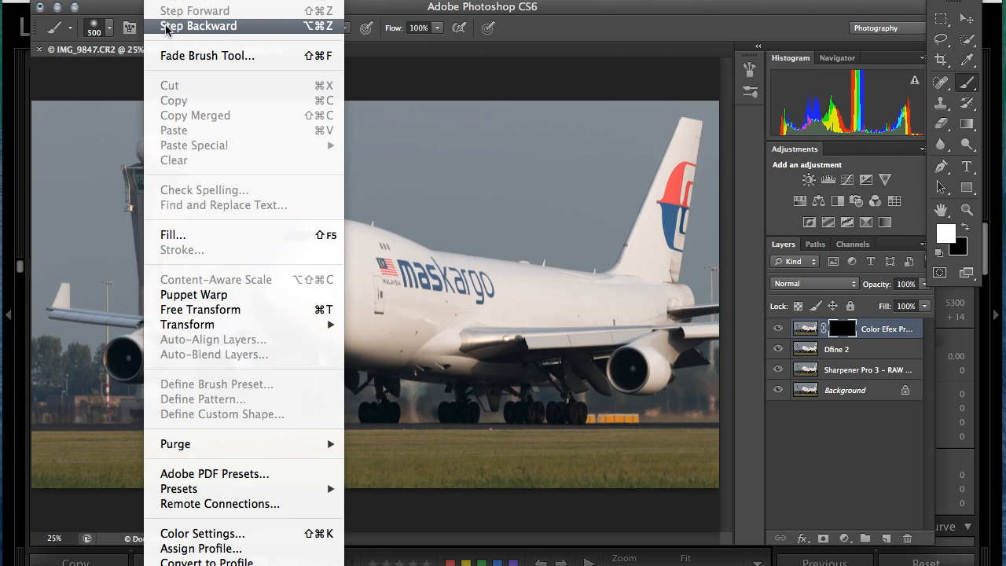
{"action": "left_click", "coordinate": [166, 27]}
{"action": "left_click", "coordinate": [933, 0]}
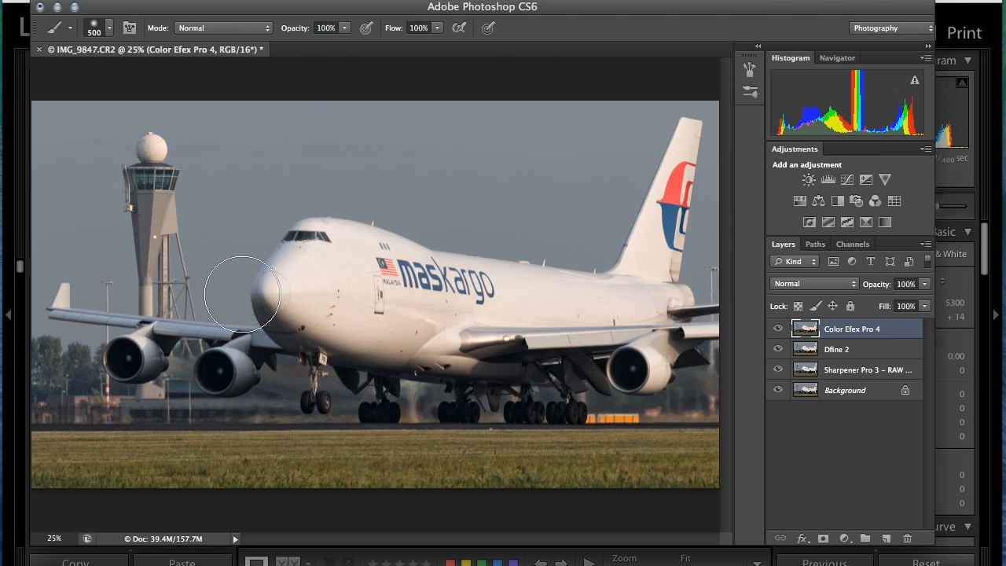
Duplicate the image with all its layers under the name 1400
{"action": "left_click", "coordinate": [198, 0]}
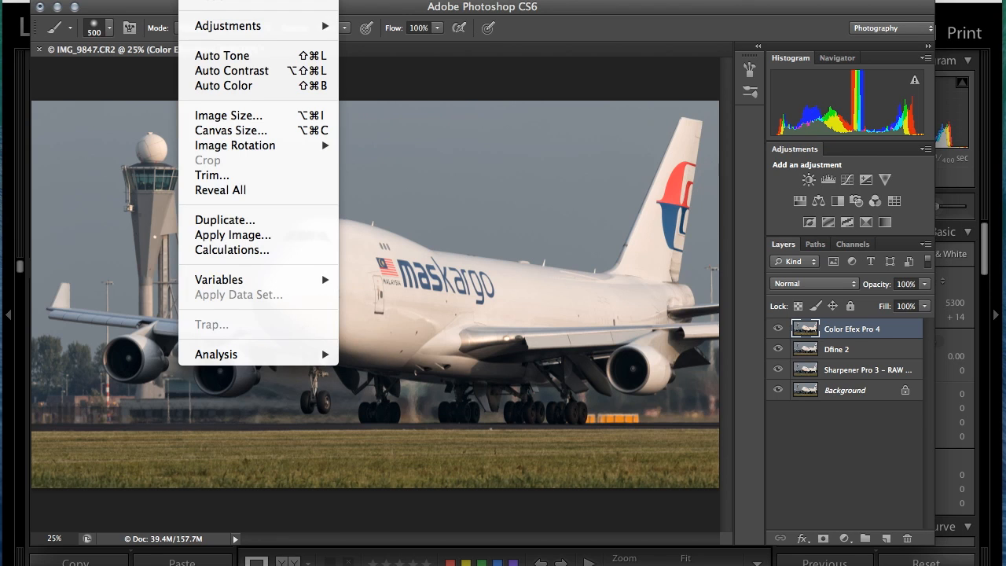
{"action": "left_click", "coordinate": [221, 221]}
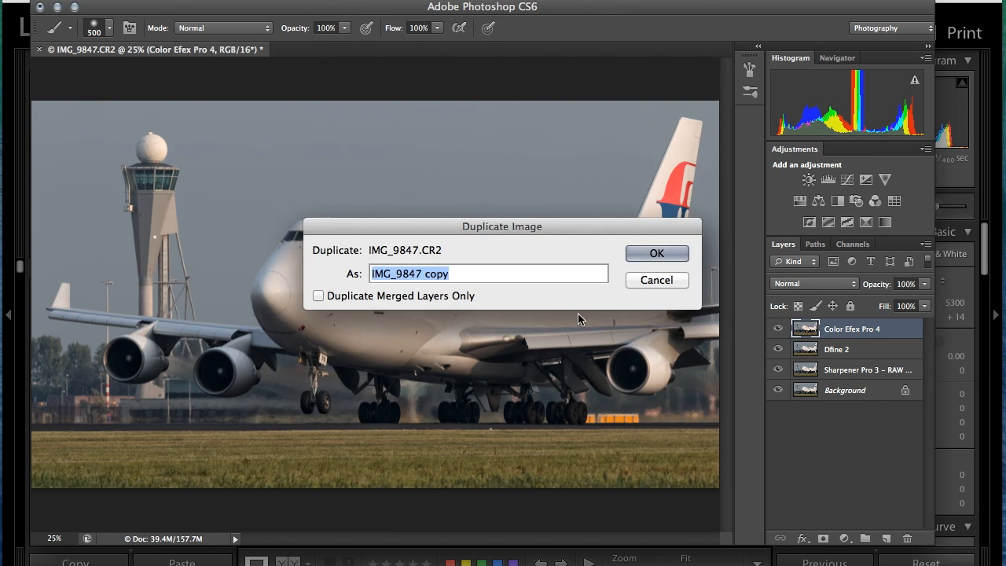
{"action": "type", "text": "1400"}
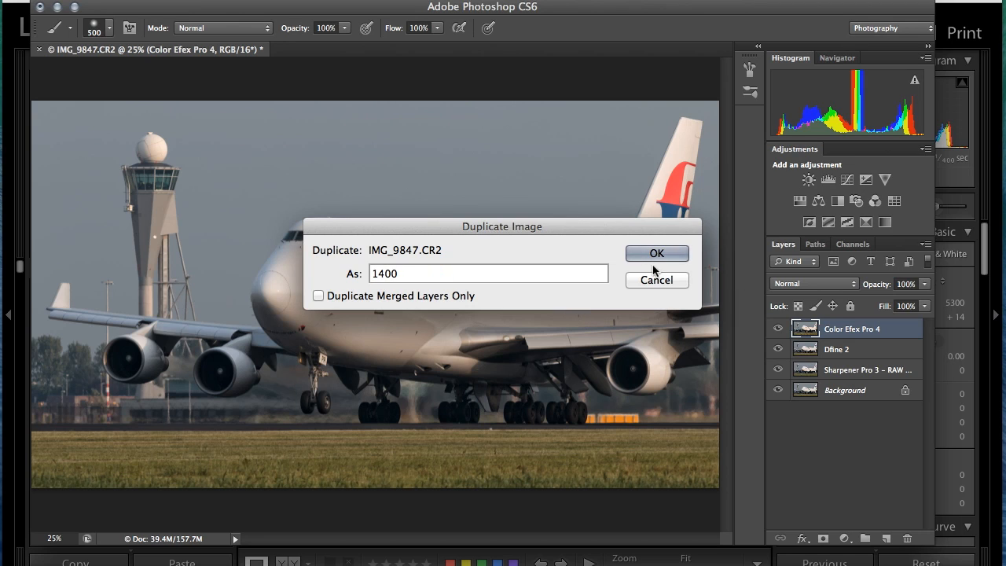
{"action": "left_click", "coordinate": [654, 254]}
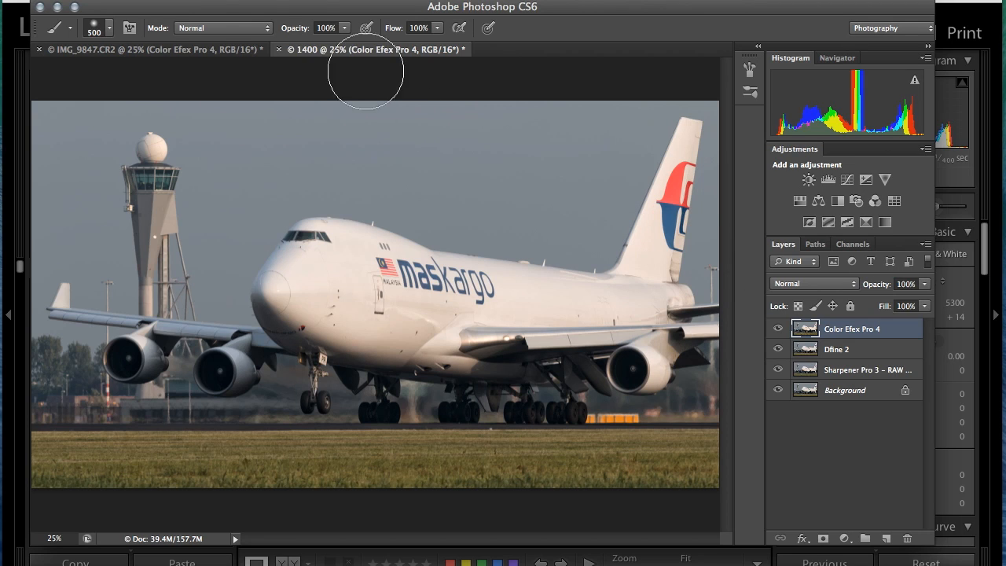
Return to the original IMG_9847.CR2 image and open its Color Efex Pro 4 layer in the Sharpener Pro 3 Output Sharpener
{"action": "left_click", "coordinate": [193, 50]}
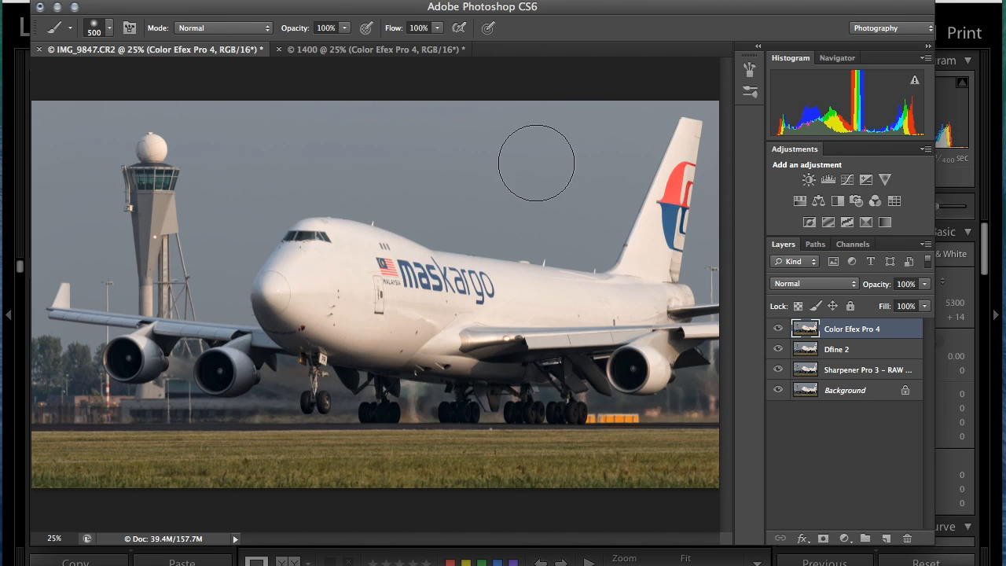
{"action": "left_click", "coordinate": [370, 1]}
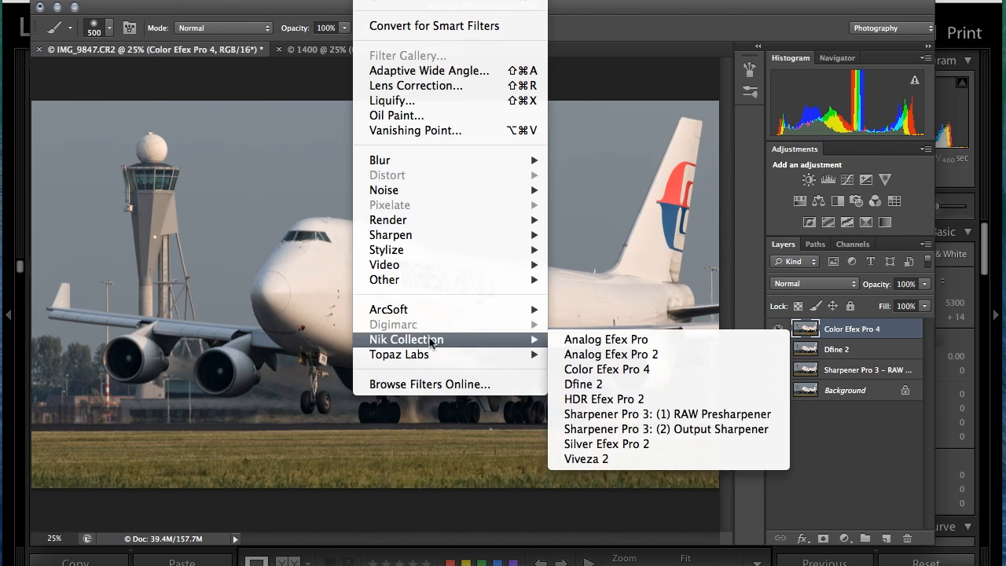
{"action": "mouse_move", "coordinate": [536, 352]}
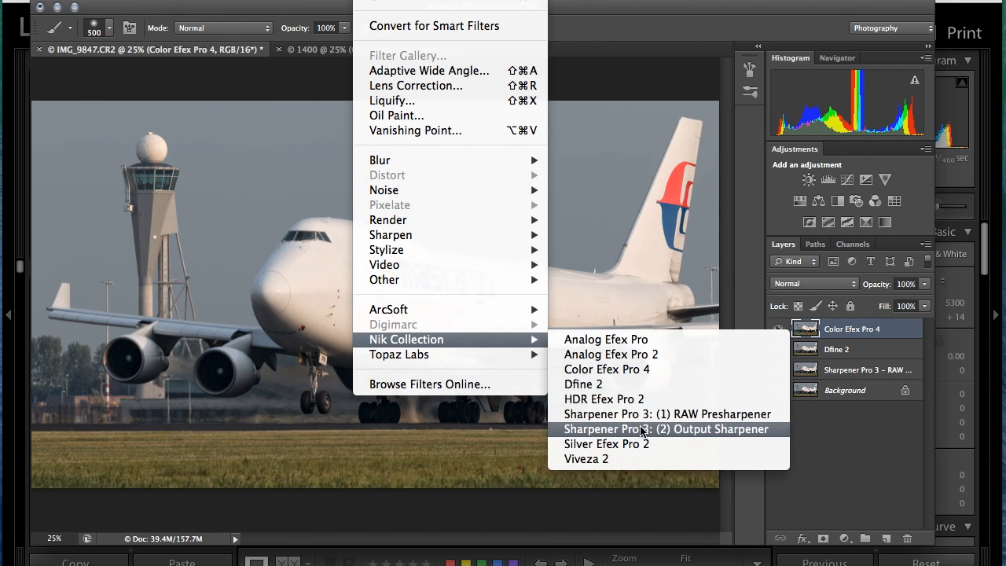
{"action": "left_click", "coordinate": [640, 431]}
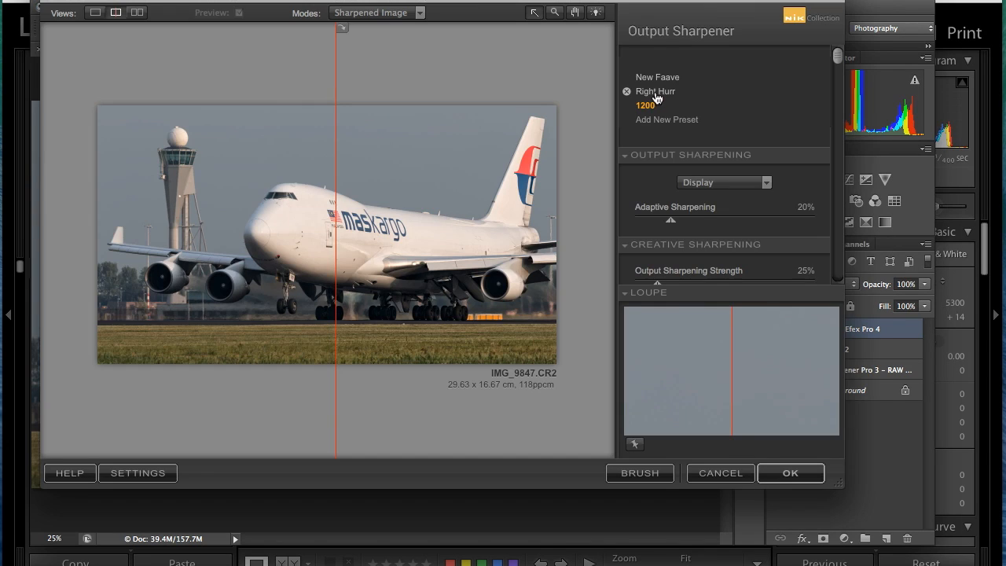
Apply the Output Sharpener to the original image using the Right Hurr preset
{"action": "left_click", "coordinate": [657, 91]}
{"action": "left_click_drag", "start_coordinate": [840, 59], "coordinate": [842, 166]}
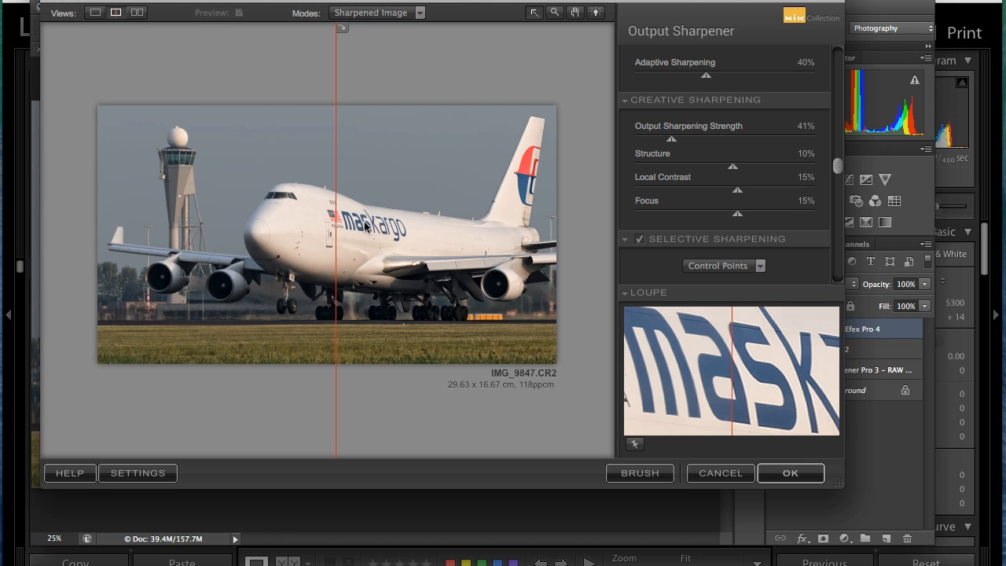
{"action": "left_click", "coordinate": [791, 473]}
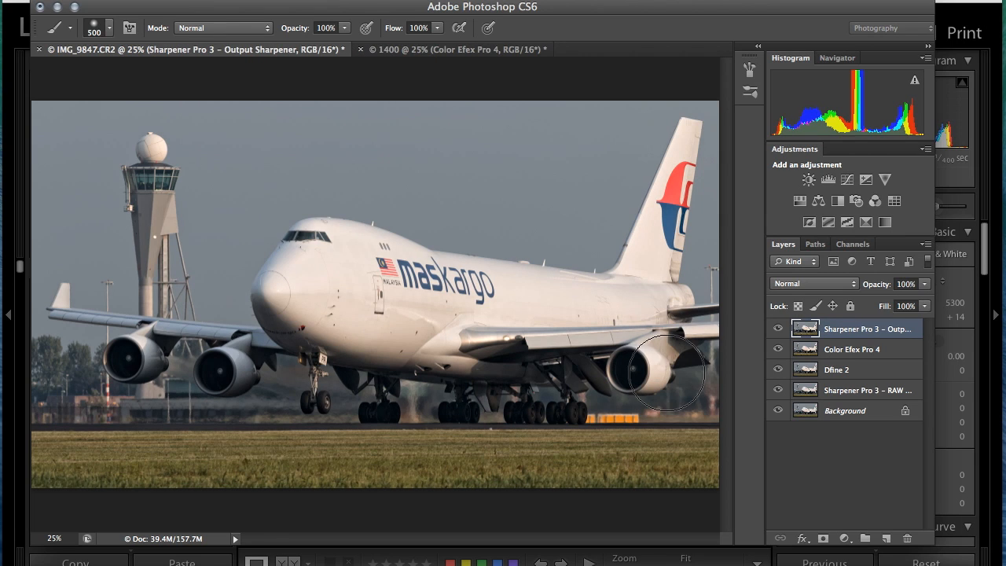
Save the sharpened original image and close it, leaving the 1400 duplicate open
{"action": "left_click", "coordinate": [124, 0]}
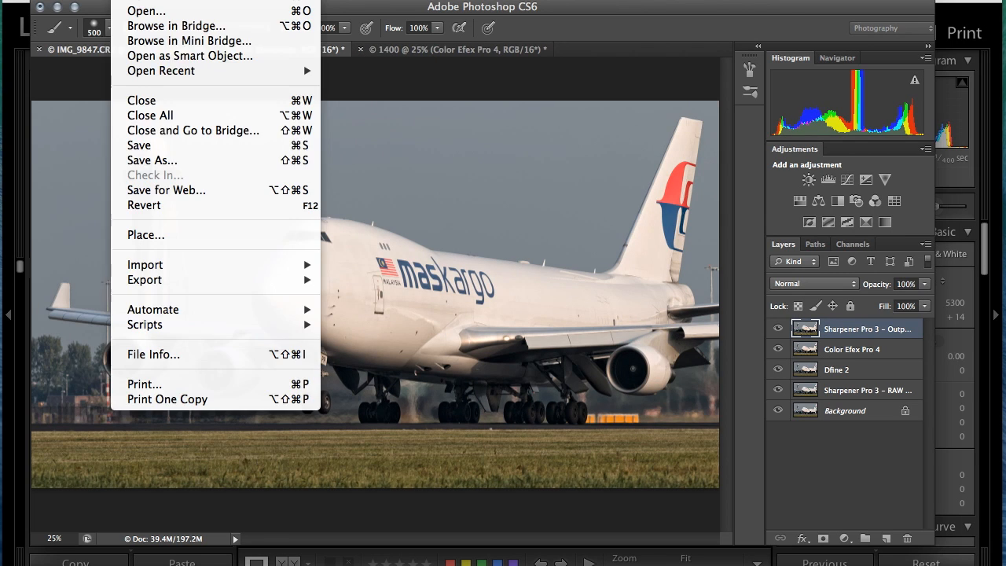
{"action": "left_click", "coordinate": [167, 146]}
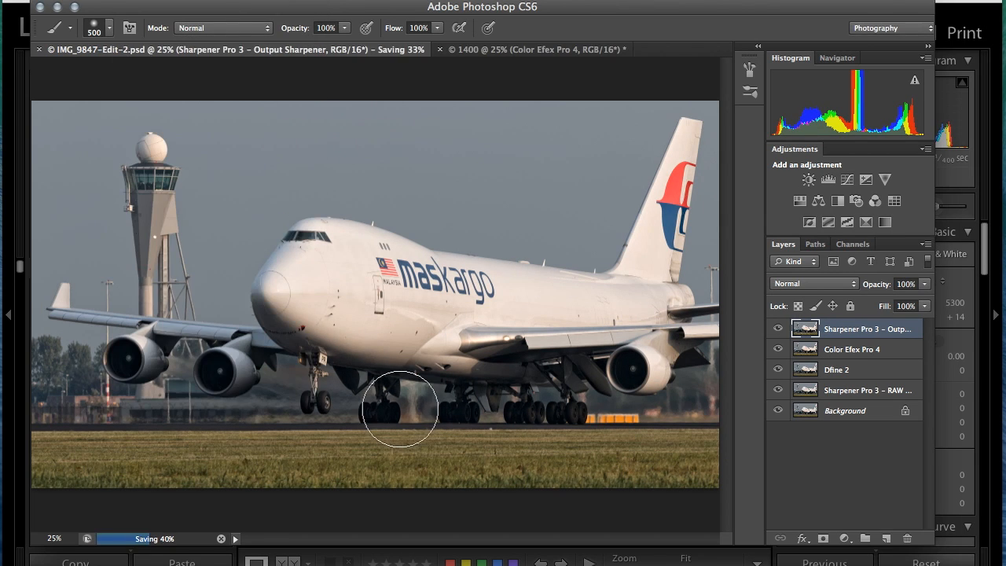
{"action": "key", "text": "super+w"}
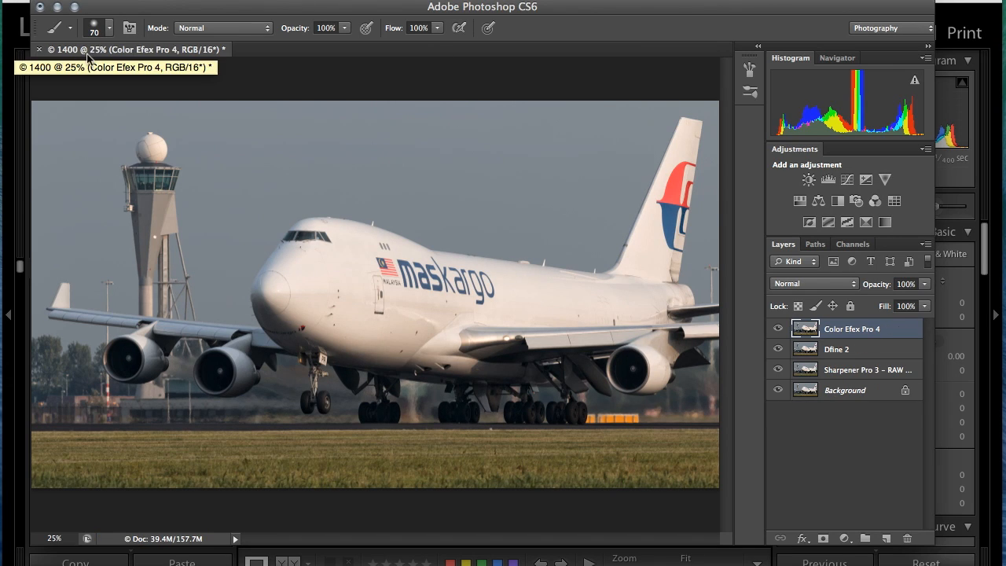
Resize the 1400 duplicate to a width of 1400 pixels with proportions constrained
{"action": "left_click", "coordinate": [192, 0]}
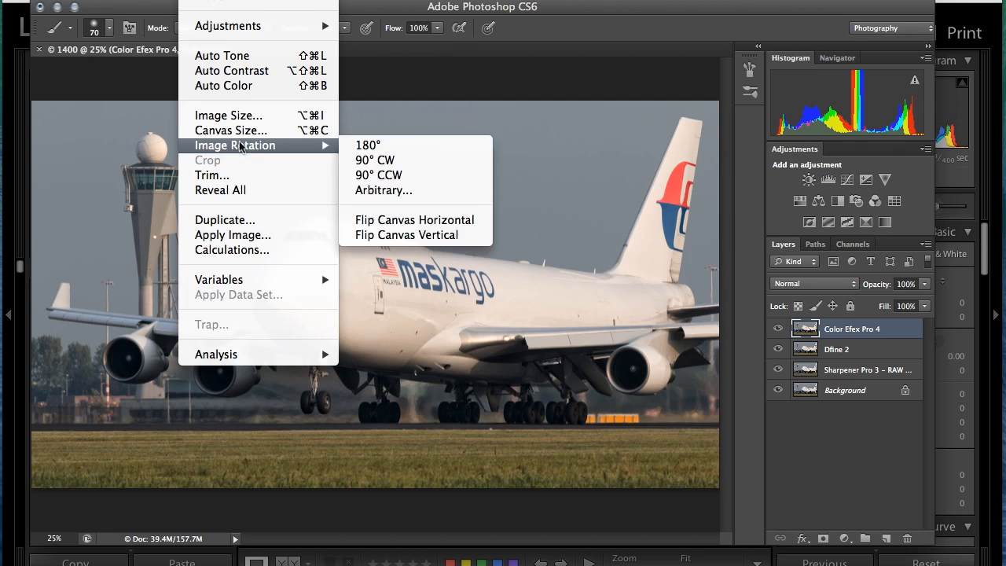
{"action": "left_click", "coordinate": [257, 115]}
{"action": "type", "text": "1400"}
{"action": "key", "text": "Tab"}
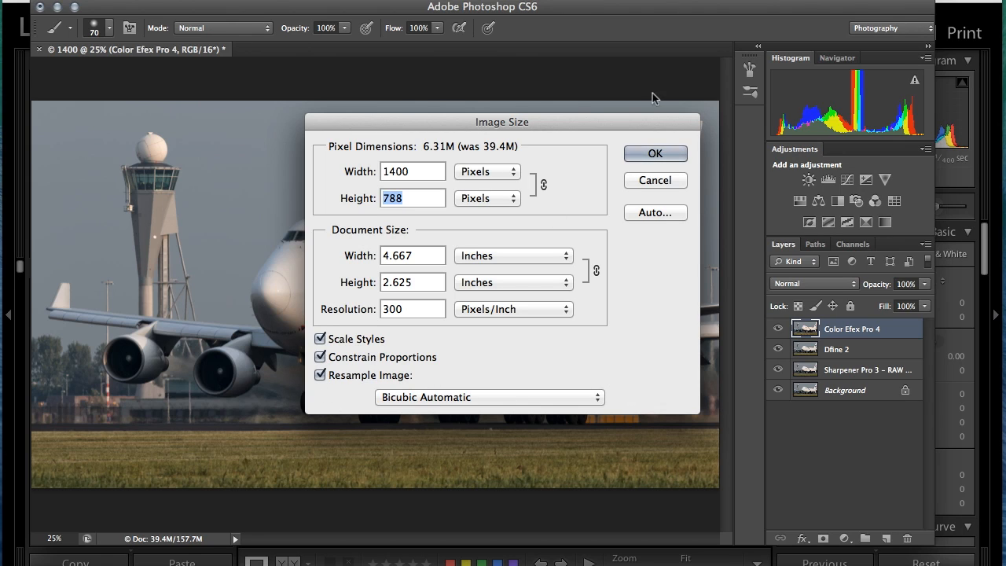
{"action": "left_click", "coordinate": [655, 154]}
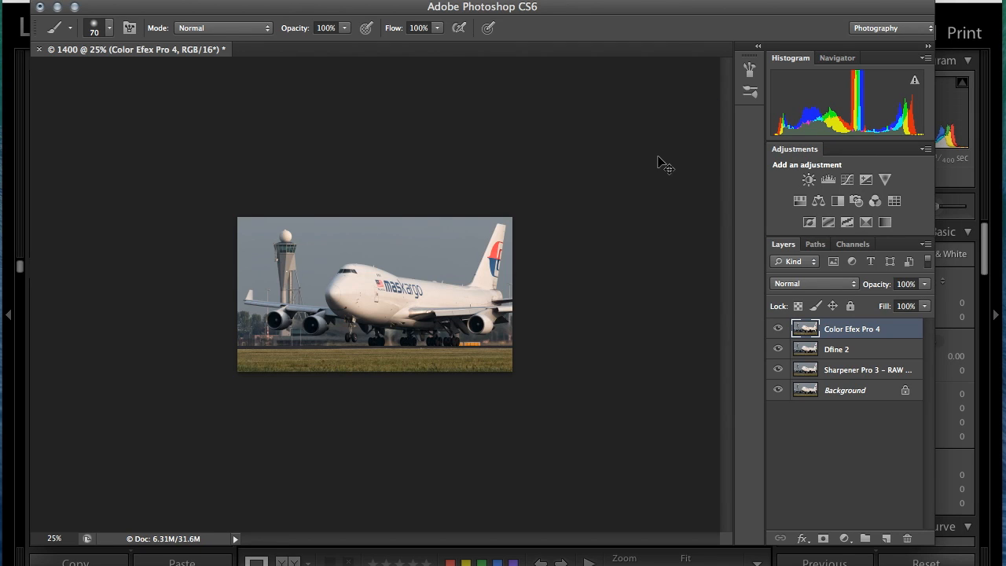
Examine the resized aircraft at 100% magnification from the nose to the tail
{"action": "key", "text": "ctrl+plus"}
{"action": "key", "text": "ctrl+plus"}
{"action": "key", "text": "ctrl+plus"}
{"action": "key", "text": "ctrl+plus"}
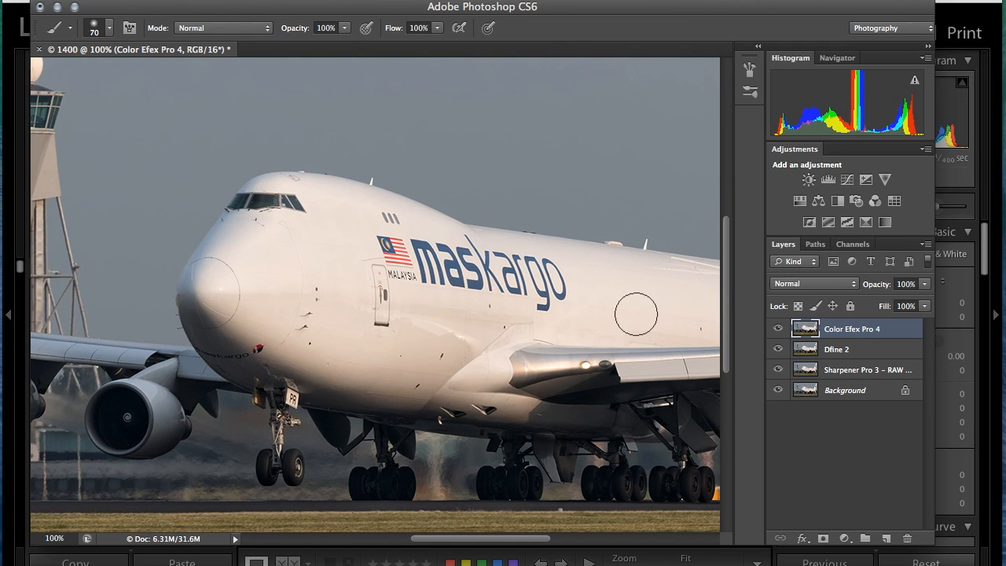
{"action": "scroll", "coordinate": [565, 299], "scroll_direction": "right", "scroll_amount": 5}
{"action": "scroll", "coordinate": [570, 305], "scroll_direction": "right", "scroll_amount": 15}
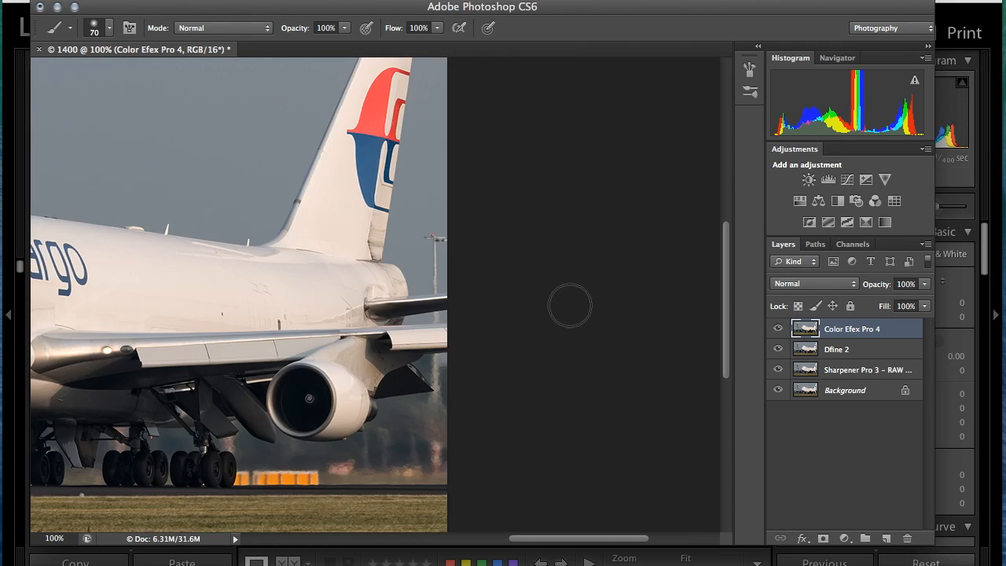
{"action": "scroll", "coordinate": [569, 305], "scroll_direction": "left", "scroll_amount": 10}
{"action": "scroll", "coordinate": [569, 305], "scroll_direction": "up", "scroll_amount": 3}
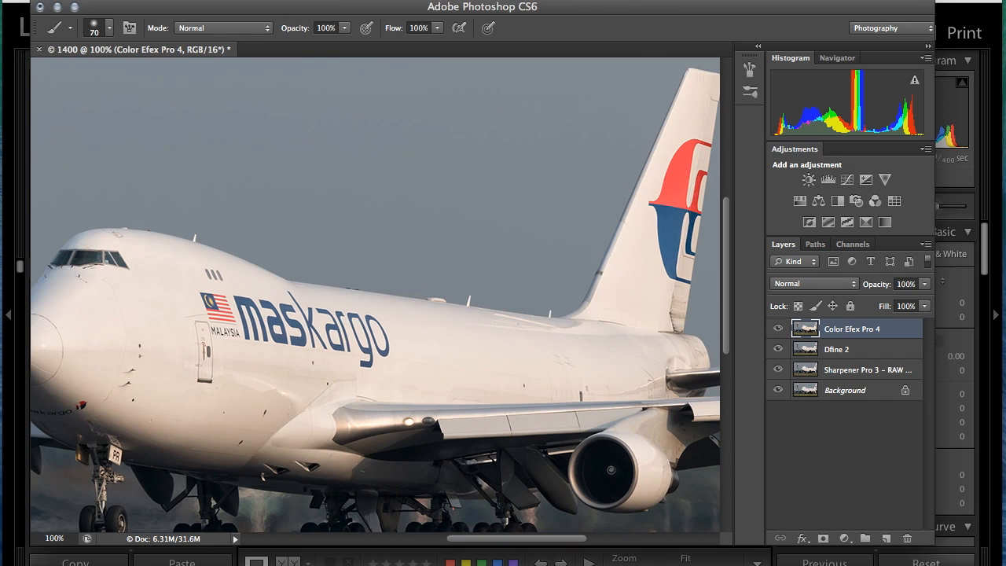
Apply the Sharpener Pro 3 Output Sharpener with adaptive sharpening 25%, output strength 30%, structure 16%, local contrast 21% and focus 20%
{"action": "left_click", "coordinate": [370, 1]}
{"action": "mouse_move", "coordinate": [609, 333]}
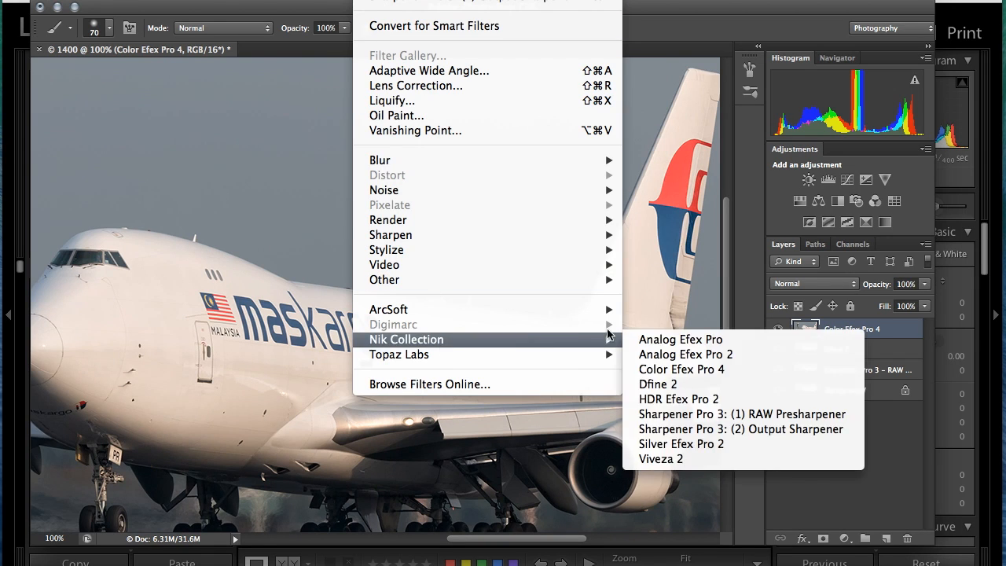
{"action": "left_click", "coordinate": [684, 430]}
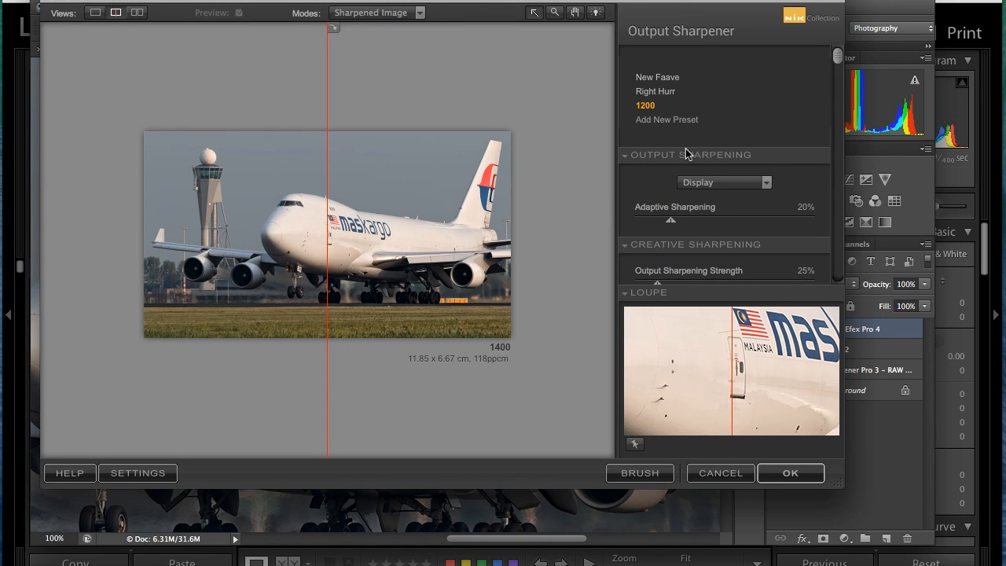
{"action": "left_click_drag", "start_coordinate": [838, 57], "coordinate": [839, 148]}
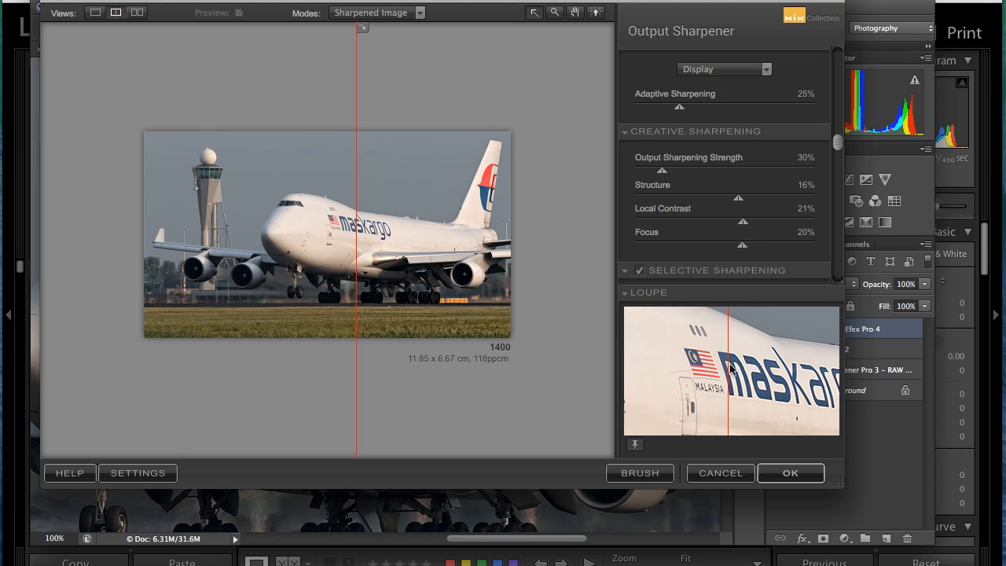
{"action": "left_click_drag", "start_coordinate": [728, 371], "coordinate": [653, 358]}
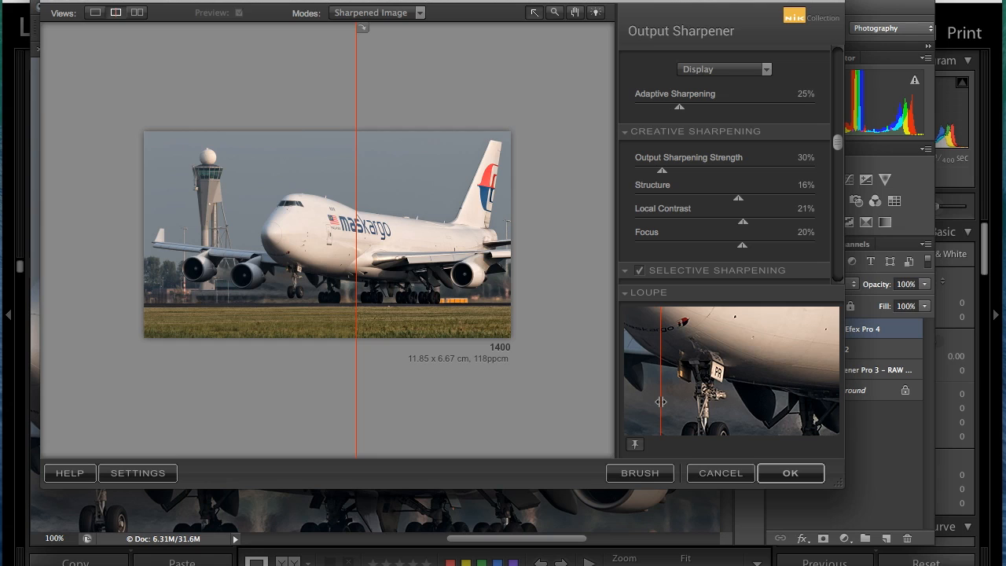
{"action": "left_click_drag", "start_coordinate": [669, 401], "coordinate": [713, 394]}
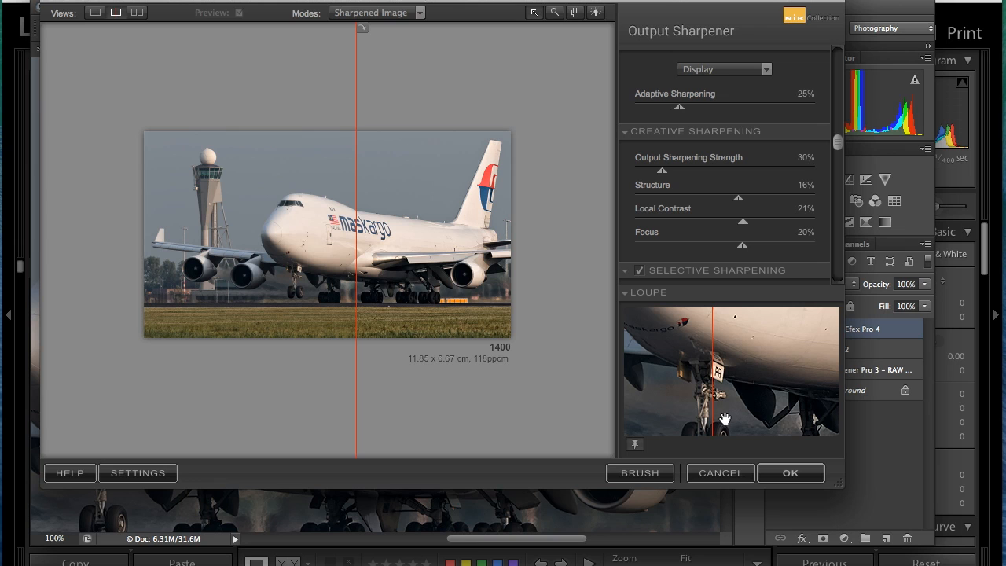
{"action": "left_click", "coordinate": [797, 473]}
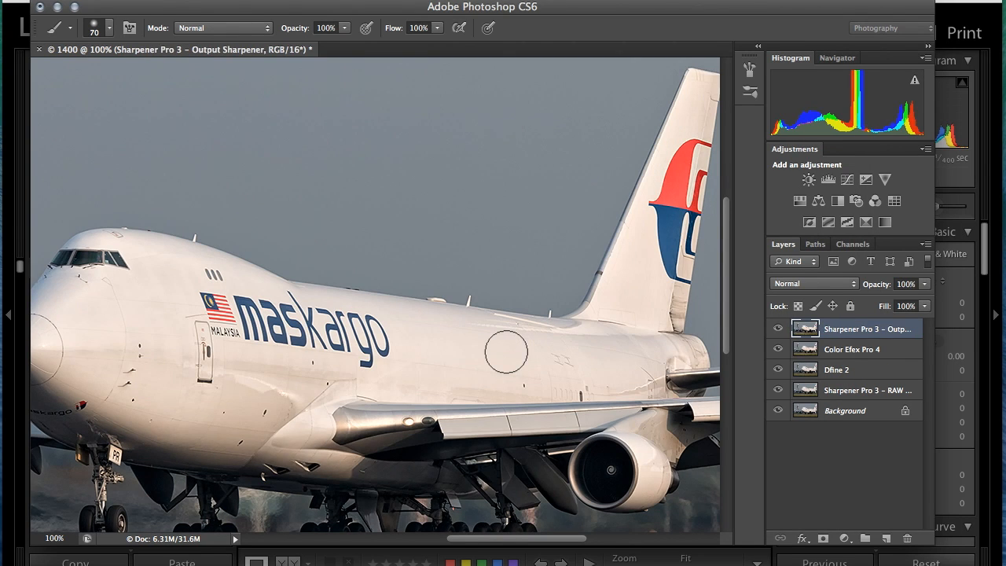
Add a layer mask to the Output Sharpener layer and invert it to black
{"action": "scroll", "coordinate": [506, 352], "scroll_direction": "down", "scroll_amount": 10}
{"action": "scroll", "coordinate": [506, 352], "scroll_direction": "left", "scroll_amount": 5}
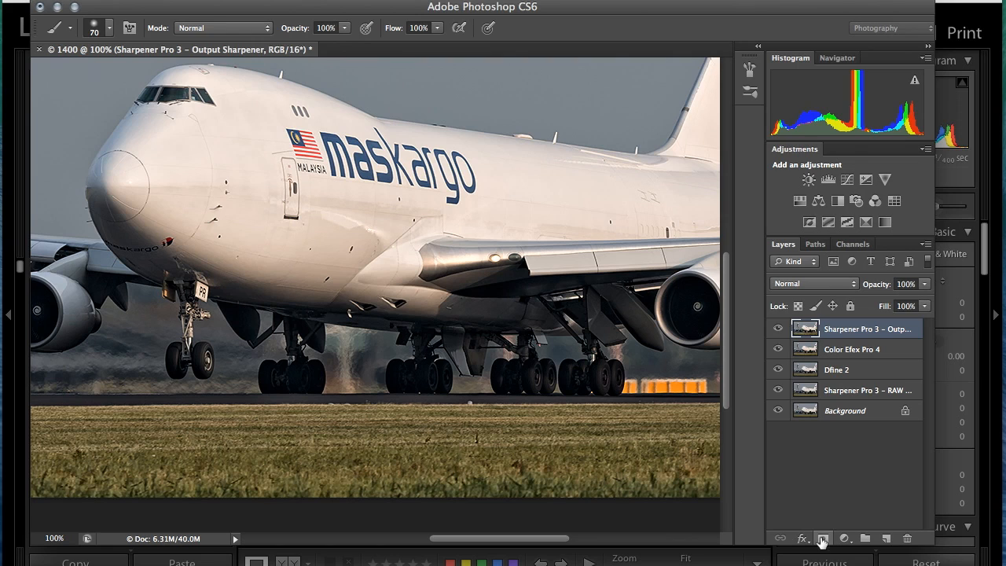
{"action": "left_click", "coordinate": [822, 540]}
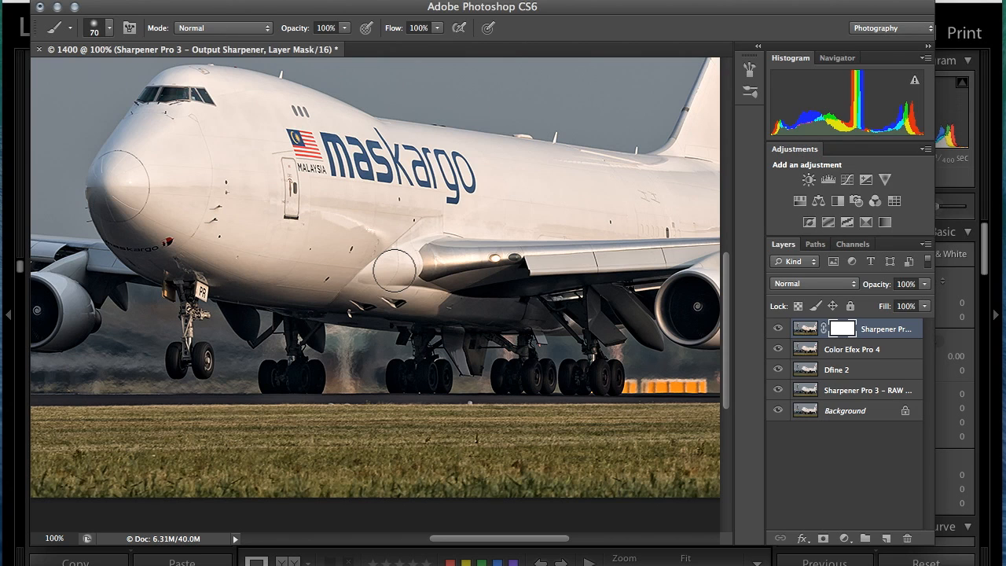
{"action": "key", "text": "ctrl+i"}
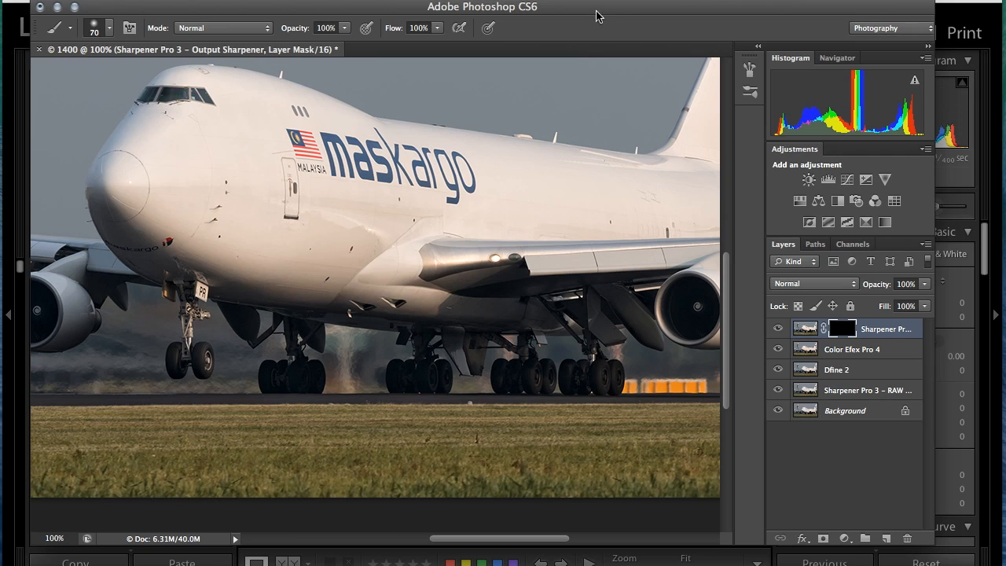
Show the toolbox and paint white on the mask over the fuselage with a 100 px brush
{"action": "left_click", "coordinate": [440, 1]}
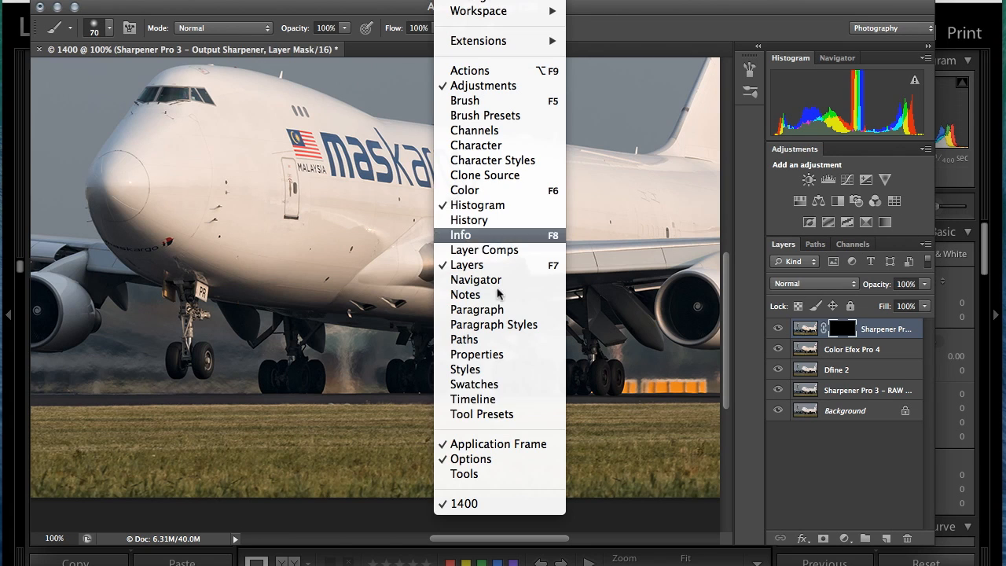
{"action": "left_click", "coordinate": [512, 475]}
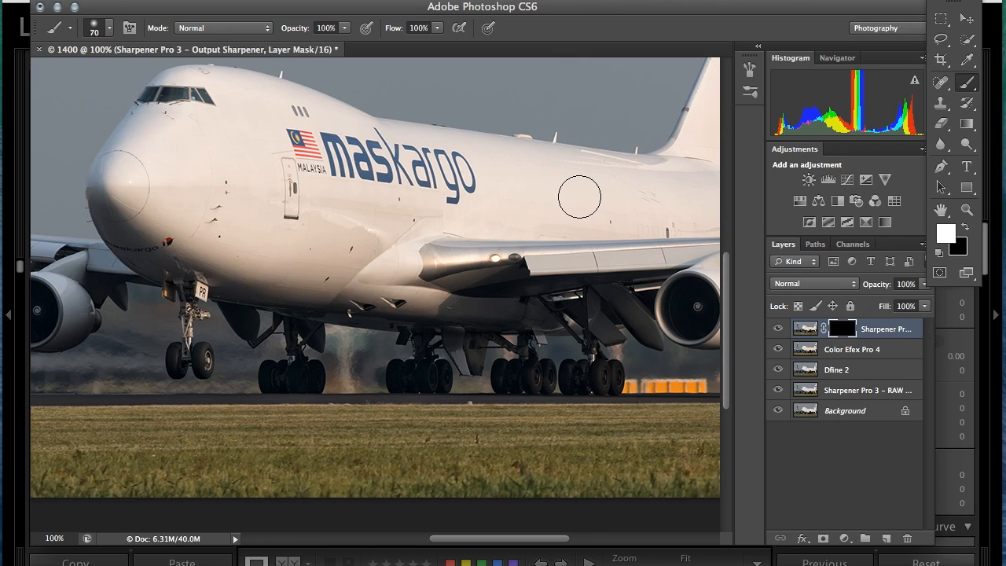
{"action": "key", "text": "bracketright"}
{"action": "key", "text": "bracketright"}
{"action": "key", "text": "bracketright"}
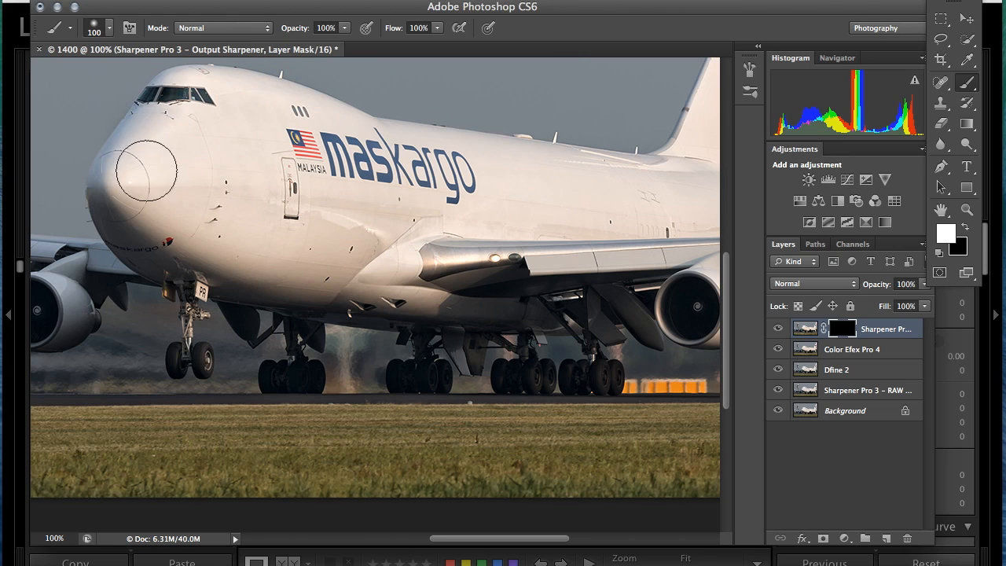
{"action": "mouse_move", "coordinate": [249, 240]}
{"action": "left_mouse_down"}
{"action": "mouse_move", "coordinate": [254, 259]}
{"action": "mouse_move", "coordinate": [281, 254]}
{"action": "mouse_move", "coordinate": [415, 309]}
{"action": "mouse_move", "coordinate": [475, 302]}
{"action": "left_mouse_up"}
Paint white on the mask over the rear fuselage, tail, near wing and its engine
{"action": "scroll", "coordinate": [475, 302], "scroll_direction": "right", "scroll_amount": 5}
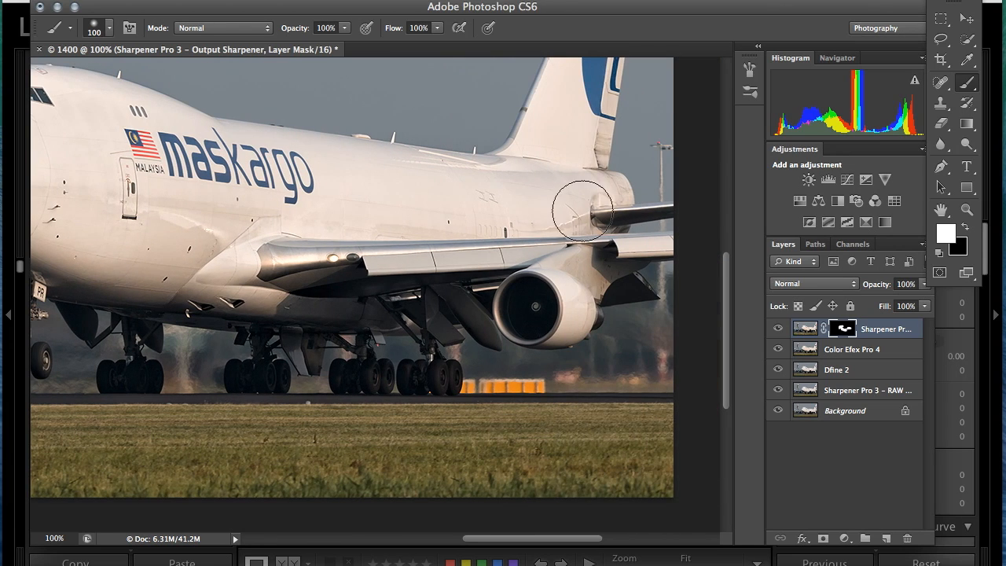
{"action": "scroll", "coordinate": [565, 209], "scroll_direction": "up", "scroll_amount": 5}
{"action": "scroll", "coordinate": [550, 236], "scroll_direction": "right", "scroll_amount": 2}
{"action": "mouse_move", "coordinate": [526, 281]}
{"action": "left_mouse_down"}
{"action": "mouse_move", "coordinate": [514, 246]}
{"action": "mouse_move", "coordinate": [498, 275]}
{"action": "mouse_move", "coordinate": [562, 98]}
{"action": "mouse_move", "coordinate": [523, 306]}
{"action": "left_mouse_up"}
{"action": "scroll", "coordinate": [444, 334], "scroll_direction": "down", "scroll_amount": 2}
{"action": "scroll", "coordinate": [445, 334], "scroll_direction": "right", "scroll_amount": 2}
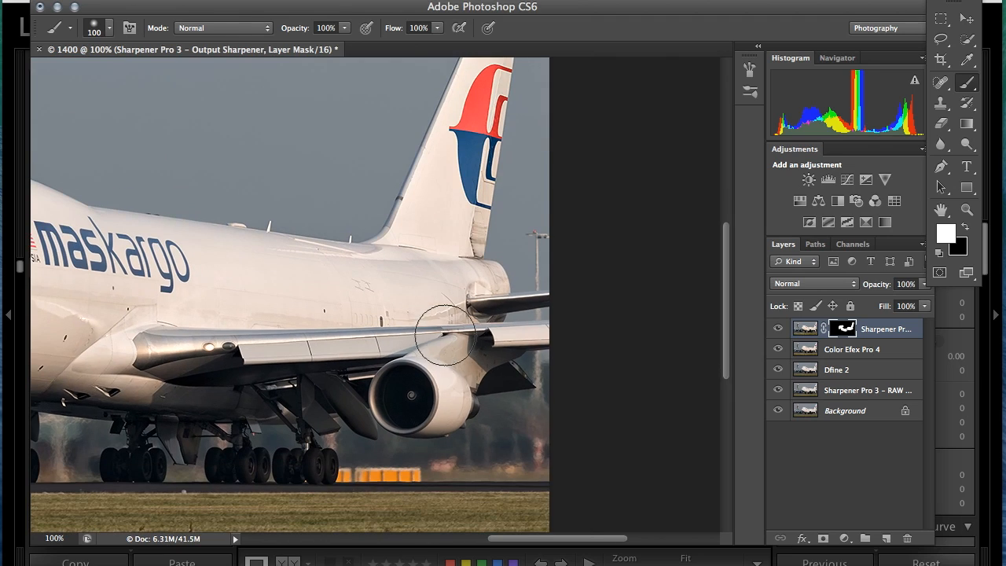
{"action": "mouse_move", "coordinate": [443, 385]}
{"action": "left_mouse_down"}
{"action": "mouse_move", "coordinate": [456, 361]}
{"action": "mouse_move", "coordinate": [470, 387]}
{"action": "mouse_move", "coordinate": [462, 404]}
{"action": "mouse_move", "coordinate": [454, 356]}
{"action": "mouse_move", "coordinate": [407, 400]}
{"action": "left_mouse_up"}
Reduce the brush to 70 px and paint white on the mask over the main and nose landing gear
{"action": "key", "text": "bracketleft"}
{"action": "key", "text": "bracketleft"}
{"action": "key", "text": "bracketleft"}
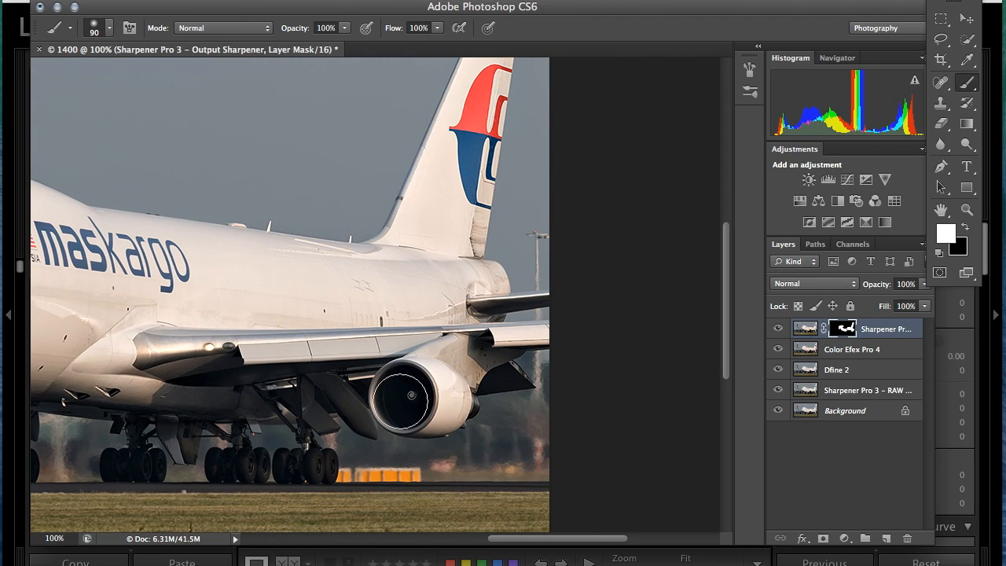
{"action": "left_click_drag", "start_coordinate": [303, 367], "coordinate": [323, 405]}
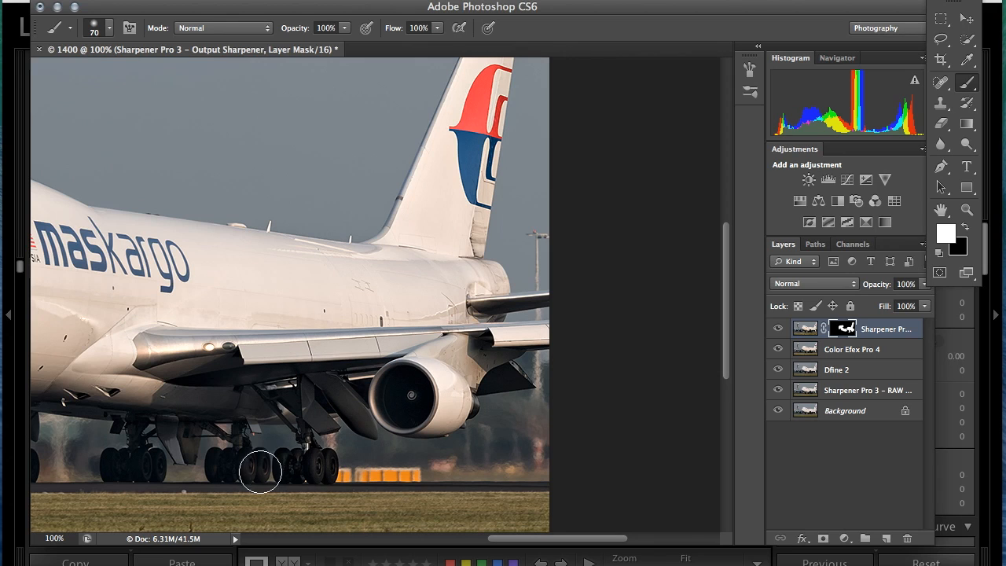
{"action": "scroll", "coordinate": [224, 460], "scroll_direction": "left", "scroll_amount": 5}
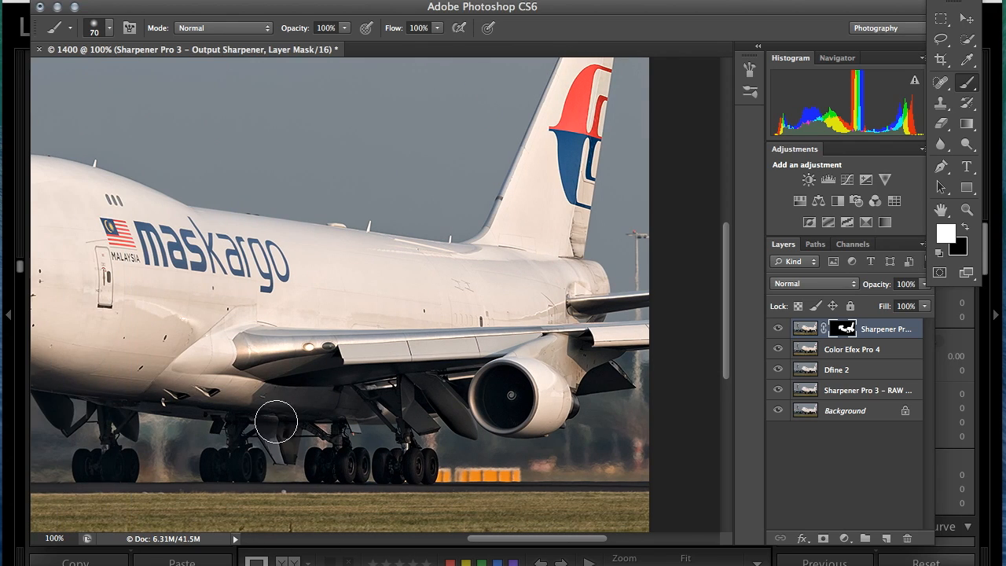
{"action": "scroll", "coordinate": [224, 415], "scroll_direction": "left", "scroll_amount": 15}
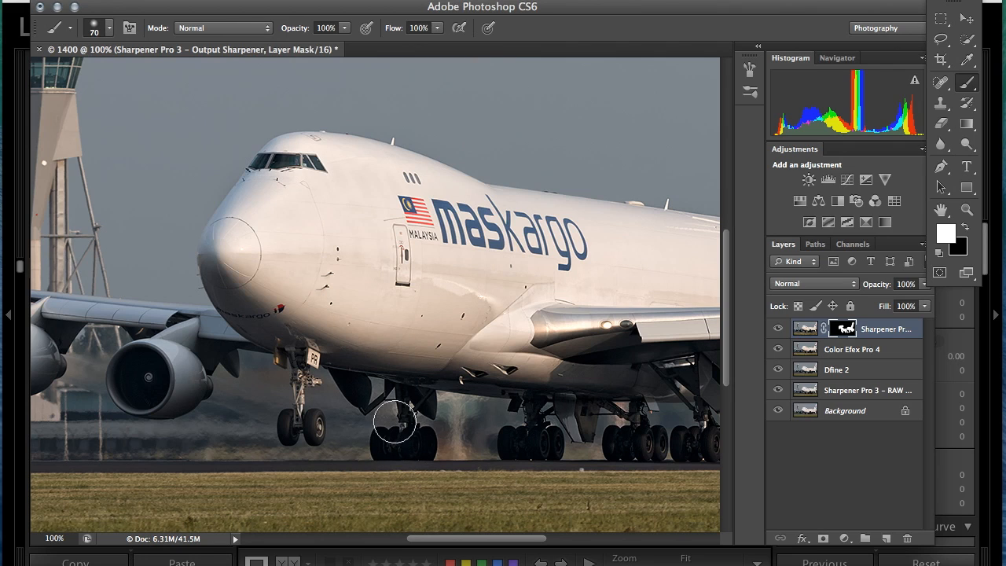
{"action": "mouse_move", "coordinate": [312, 428]}
{"action": "left_mouse_down"}
{"action": "mouse_move", "coordinate": [300, 426]}
{"action": "mouse_move", "coordinate": [296, 382]}
{"action": "mouse_move", "coordinate": [299, 391]}
{"action": "mouse_move", "coordinate": [281, 380]}
{"action": "left_mouse_up"}
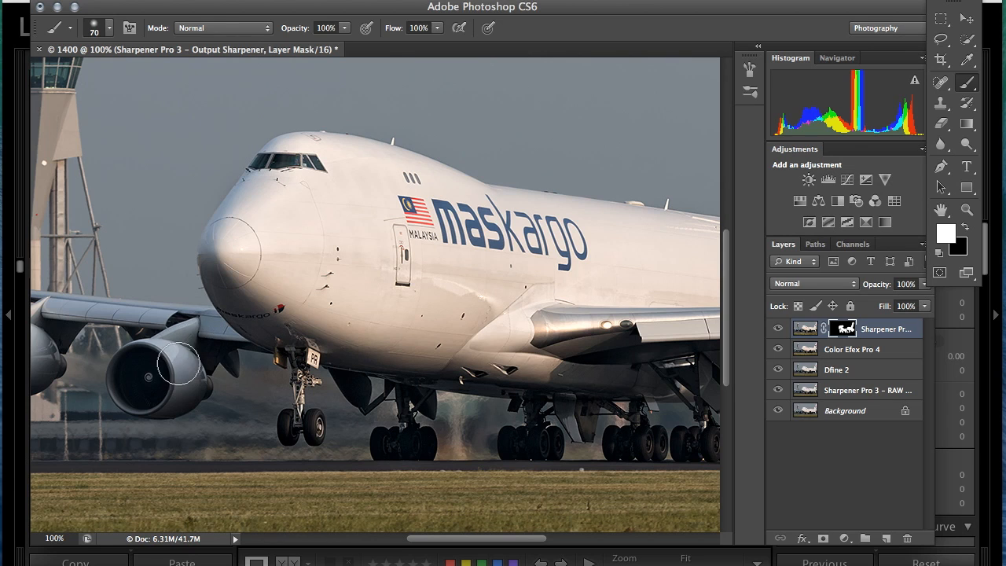
Paint white on the mask over the far wing, its two engines and the control tower
{"action": "scroll", "coordinate": [171, 313], "scroll_direction": "left", "scroll_amount": 5}
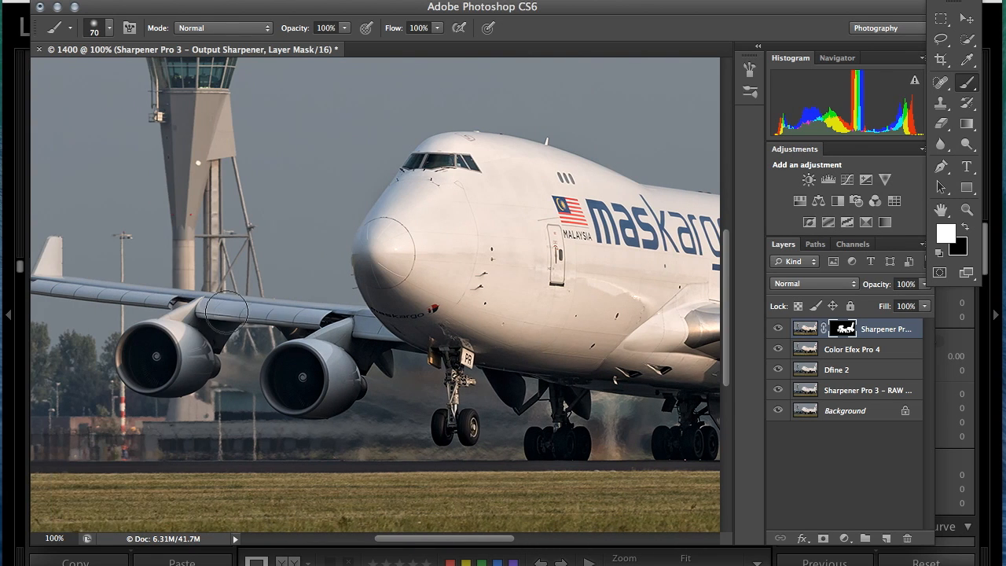
{"action": "scroll", "coordinate": [315, 314], "scroll_direction": "left", "scroll_amount": 5}
{"action": "scroll", "coordinate": [320, 315], "scroll_direction": "left", "scroll_amount": 3}
{"action": "scroll", "coordinate": [320, 314], "scroll_direction": "up", "scroll_amount": 1}
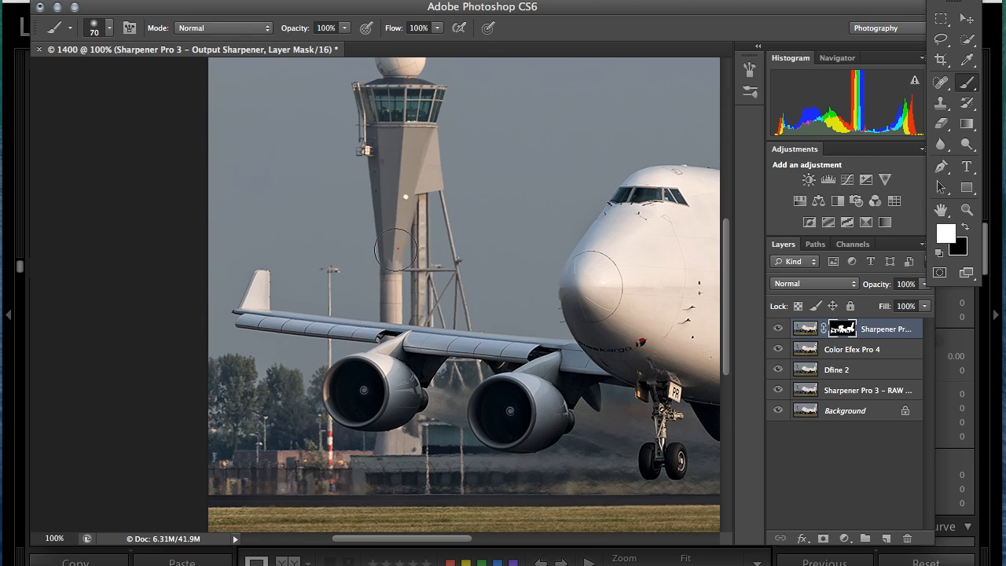
{"action": "scroll", "coordinate": [405, 178], "scroll_direction": "up", "scroll_amount": 3}
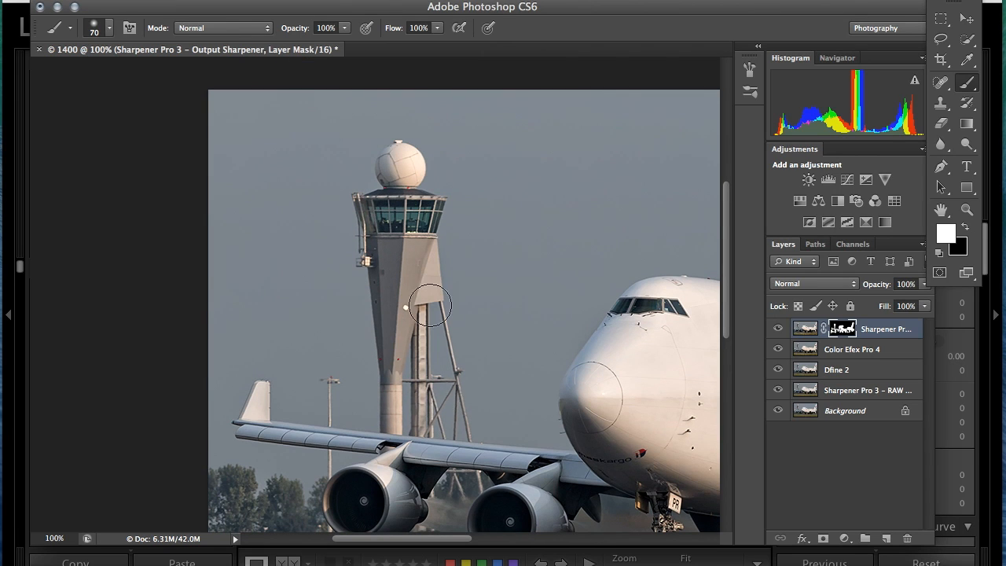
{"action": "scroll", "coordinate": [482, 472], "scroll_direction": "down", "scroll_amount": 8}
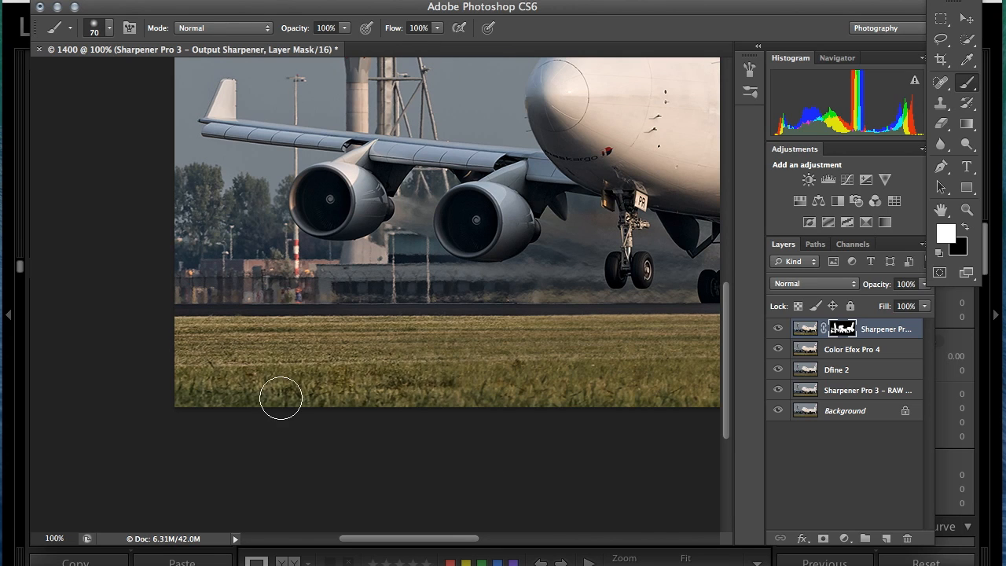
{"action": "key", "text": "ctrl+minus"}
{"action": "key", "text": "ctrl+minus"}
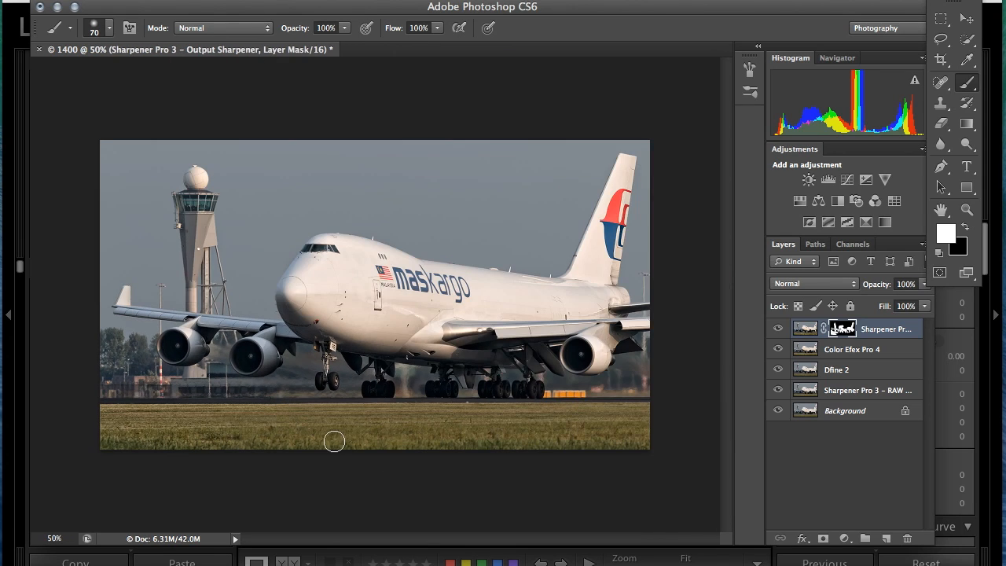
Enlarge the brush to 200 px and paint white on the Output Sharpener mask over the grass along the runway
{"action": "key", "text": "bracketright"}
{"action": "key", "text": "bracketright"}
{"action": "key", "text": "bracketright"}
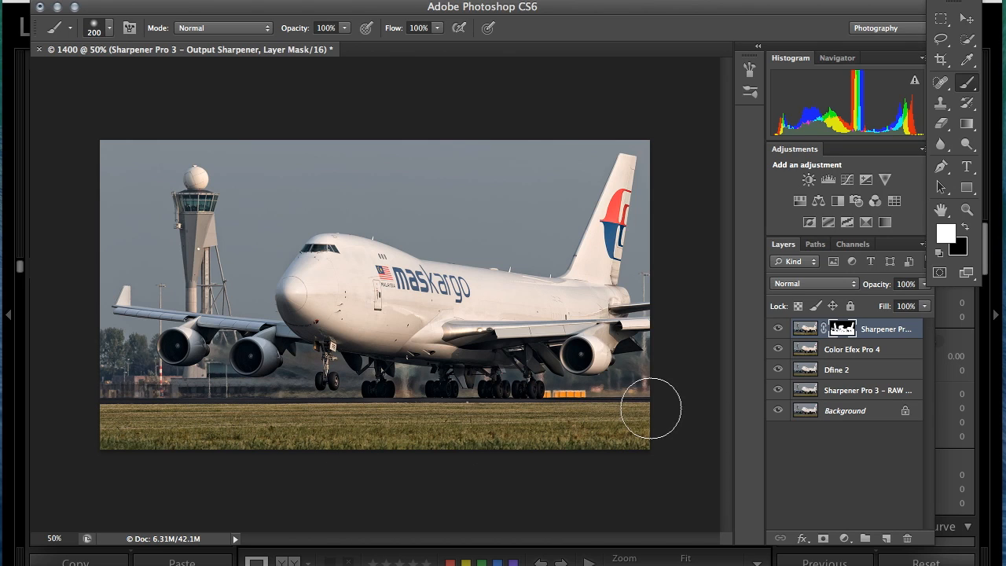
Set the mask brush to 150 px and 81% opacity for working on the fuselage at 100% view
{"action": "key", "text": "super+equal"}
{"action": "key", "text": "super+equal"}
{"action": "key", "text": "super+equal"}
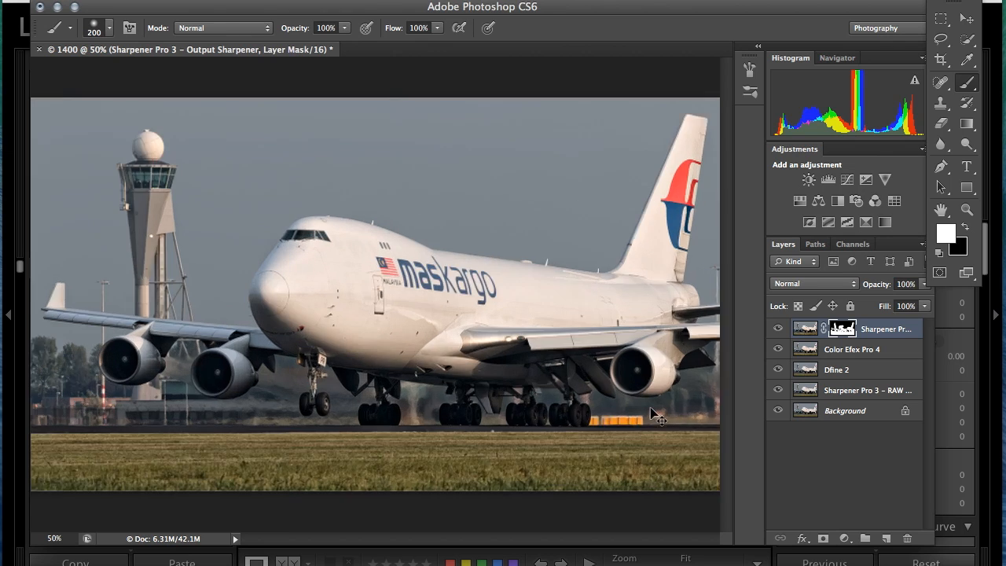
{"action": "key", "text": "super+minus"}
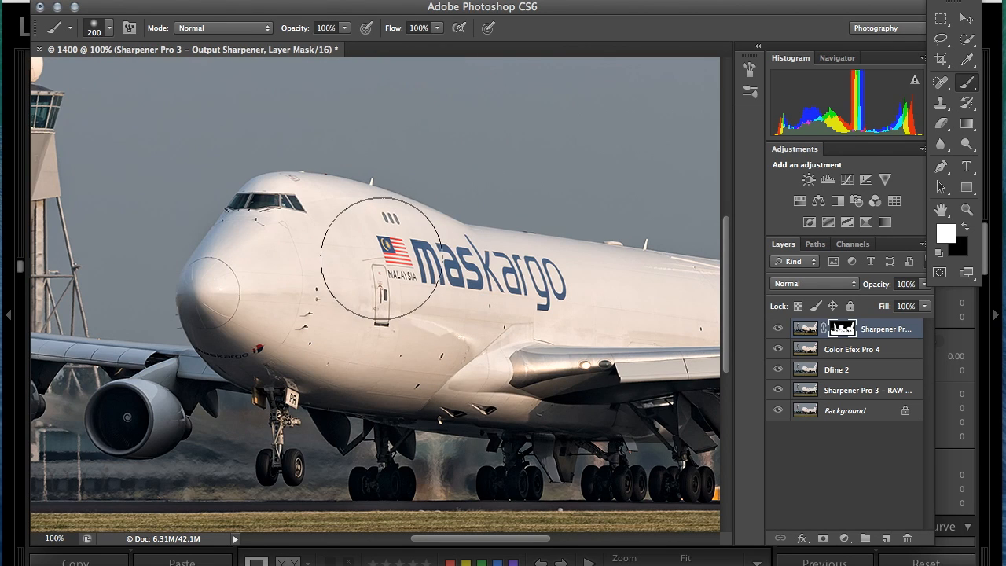
{"action": "key", "text": "bracketleft"}
{"action": "key", "text": "bracketleft"}
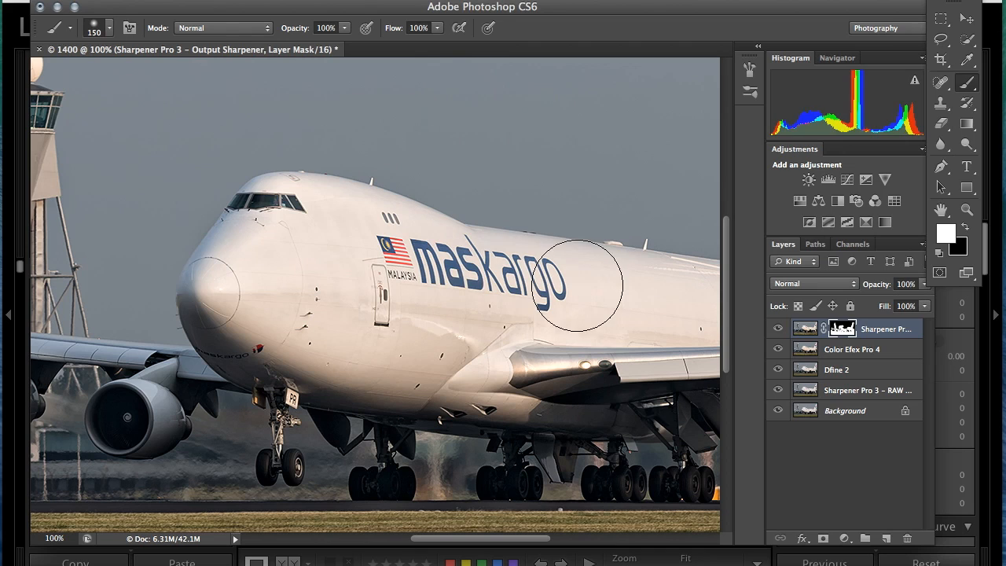
{"action": "left_click", "coordinate": [346, 33]}
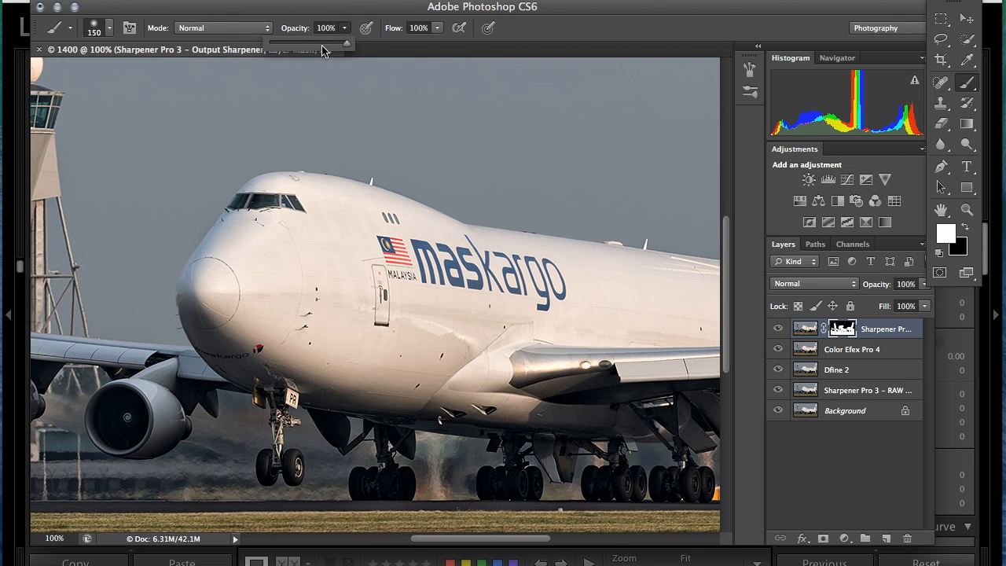
{"action": "left_click", "coordinate": [378, 258]}
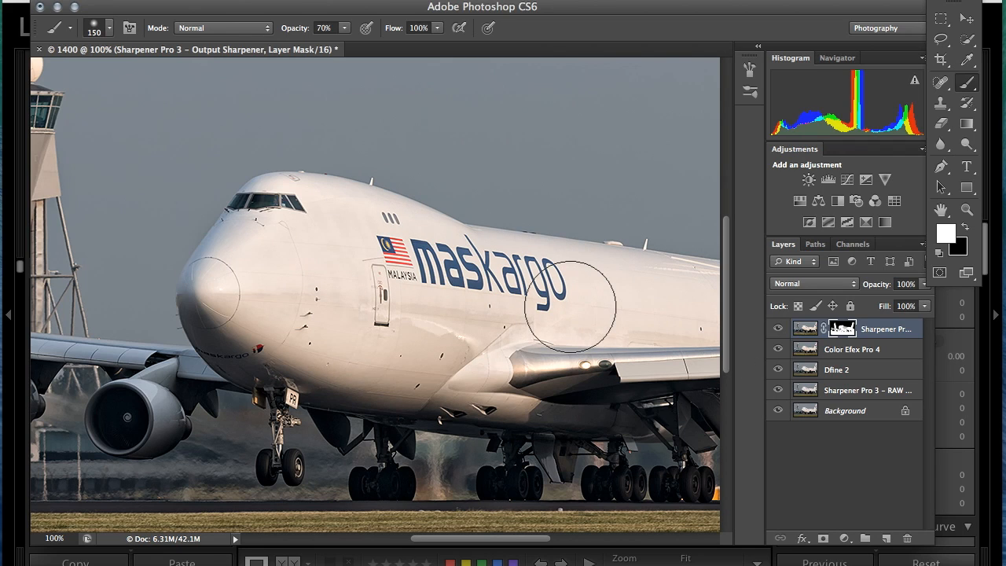
{"action": "left_click", "coordinate": [345, 29]}
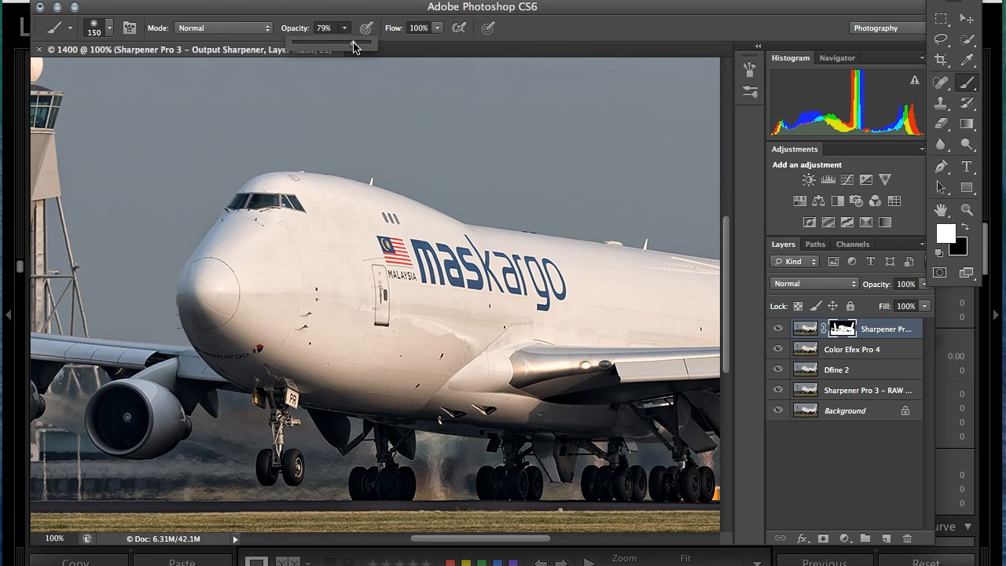
{"action": "left_click", "coordinate": [368, 251]}
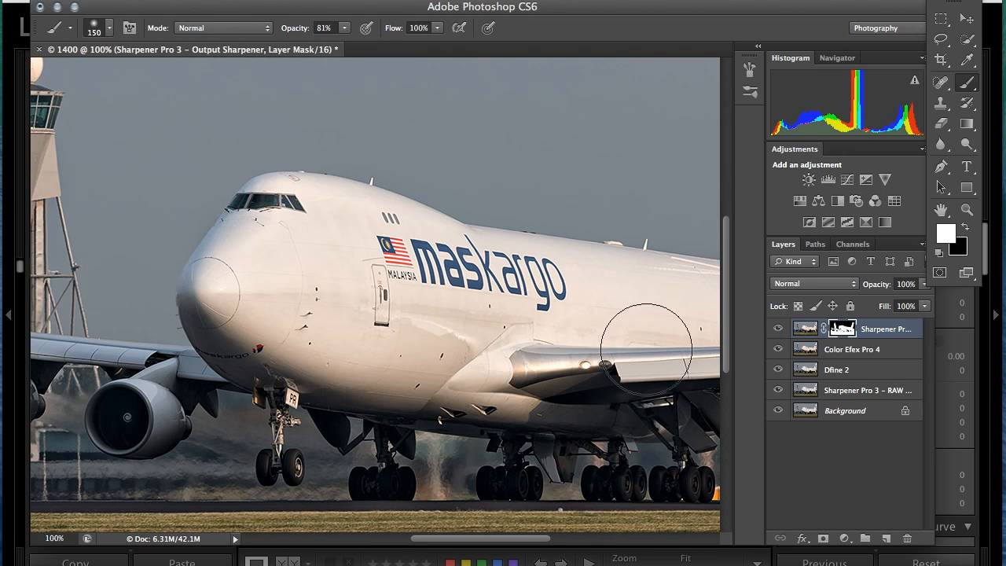
Reduce the brush to 70 px and check the sharpening on the landing gear, near wing, engine and tail
{"action": "key", "text": "bracketleft"}
{"action": "key", "text": "bracketleft"}
{"action": "key", "text": "bracketleft"}
{"action": "key", "text": "bracketleft"}
{"action": "key", "text": "bracketleft"}
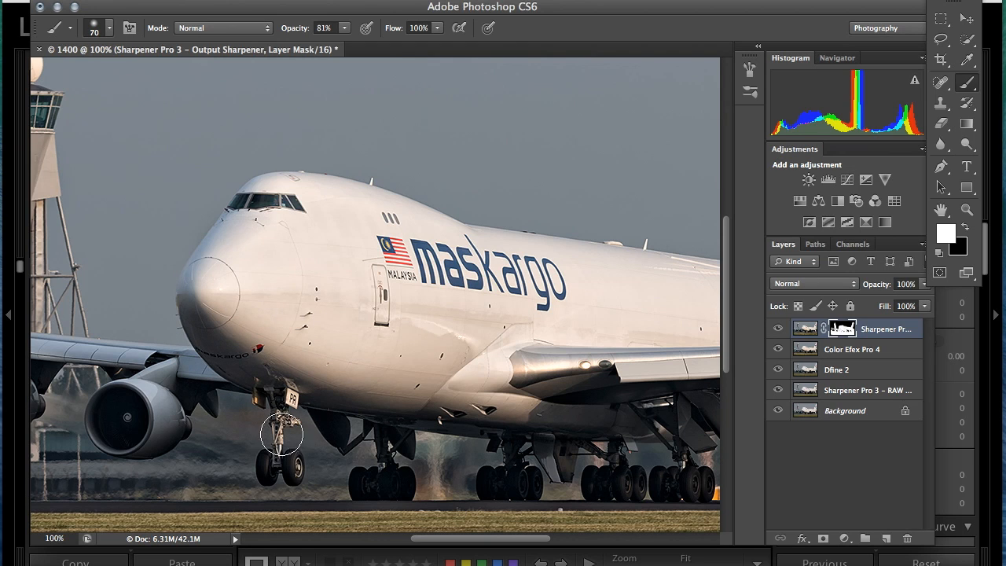
{"action": "scroll", "coordinate": [289, 467], "scroll_direction": "right", "scroll_amount": 10}
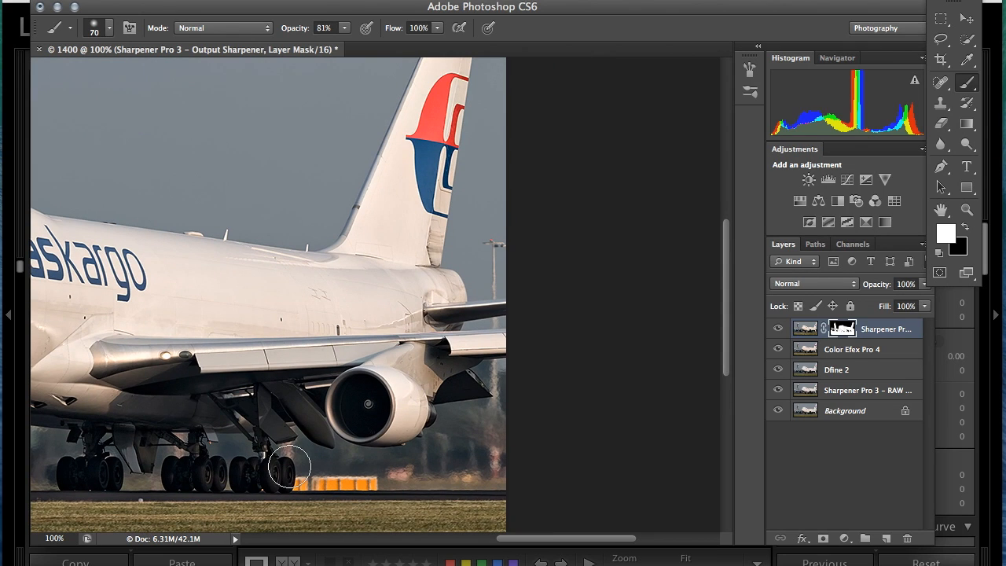
{"action": "scroll", "coordinate": [289, 467], "scroll_direction": "left", "scroll_amount": 5}
{"action": "scroll", "coordinate": [289, 467], "scroll_direction": "down", "scroll_amount": 2}
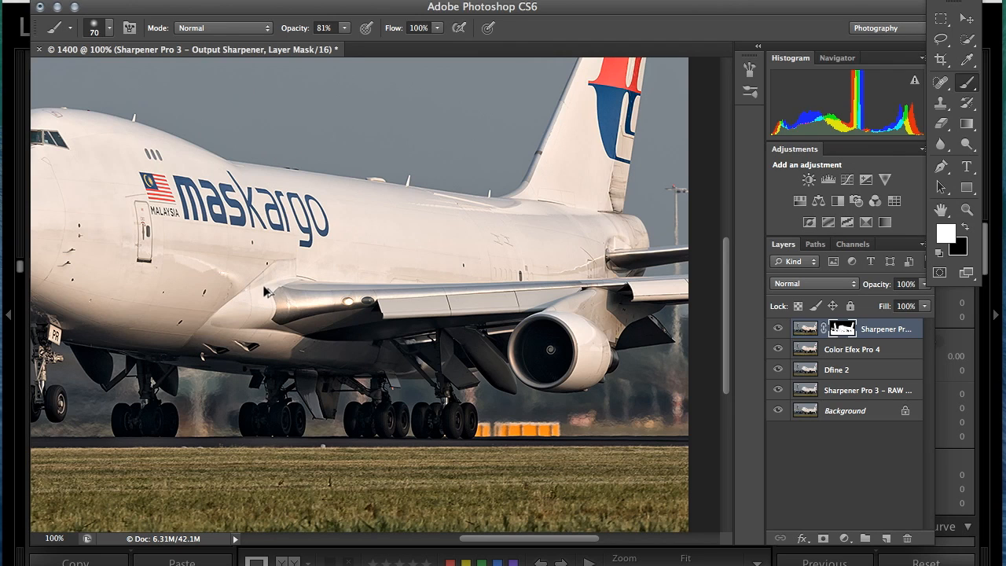
Stamp all visible layers into a new top layer and apply a 1.0 pixel Gaussian Blur to it
{"action": "key", "text": "super+shift+alt+e"}
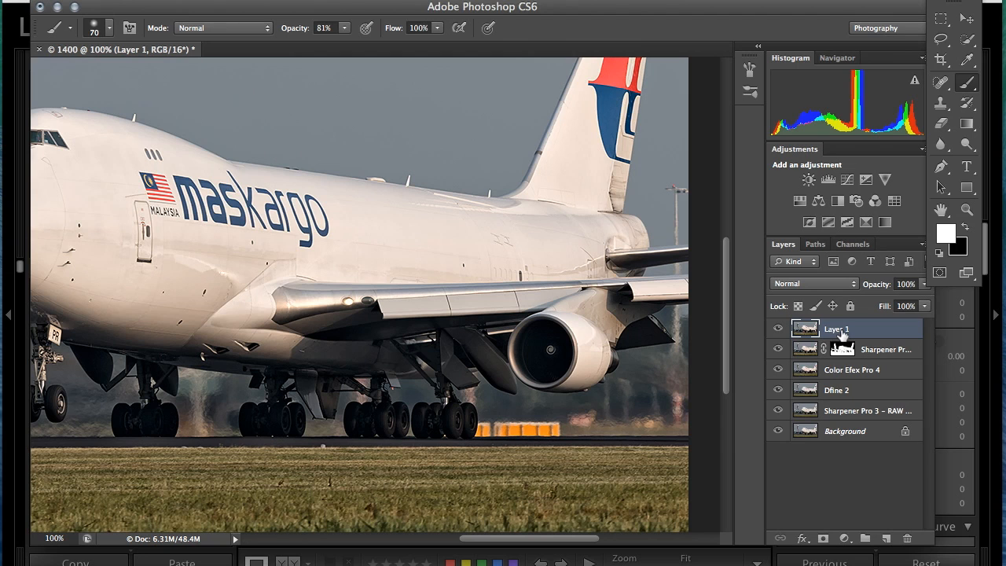
{"action": "left_click", "coordinate": [372, 1]}
{"action": "mouse_move", "coordinate": [428, 161]}
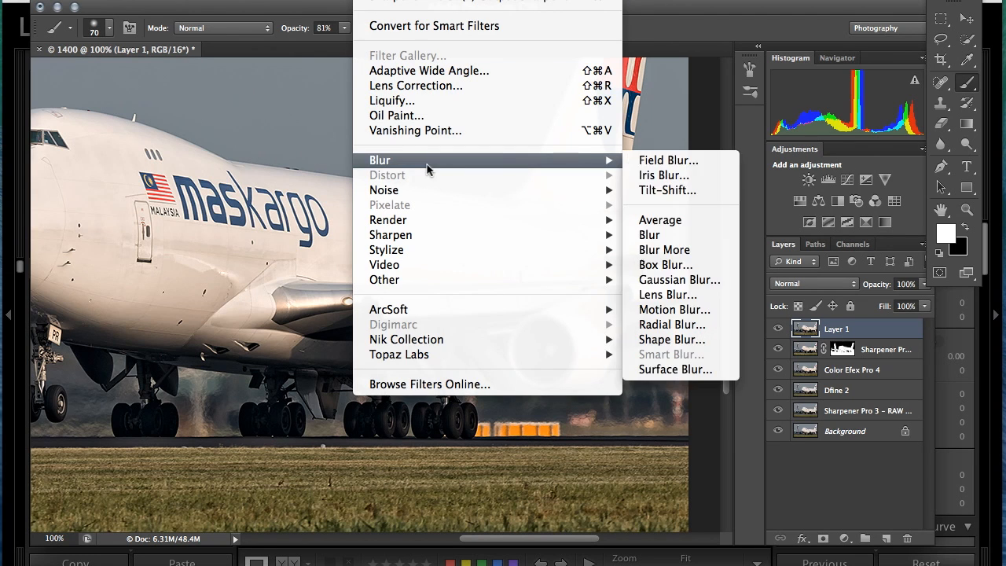
{"action": "left_click", "coordinate": [660, 279]}
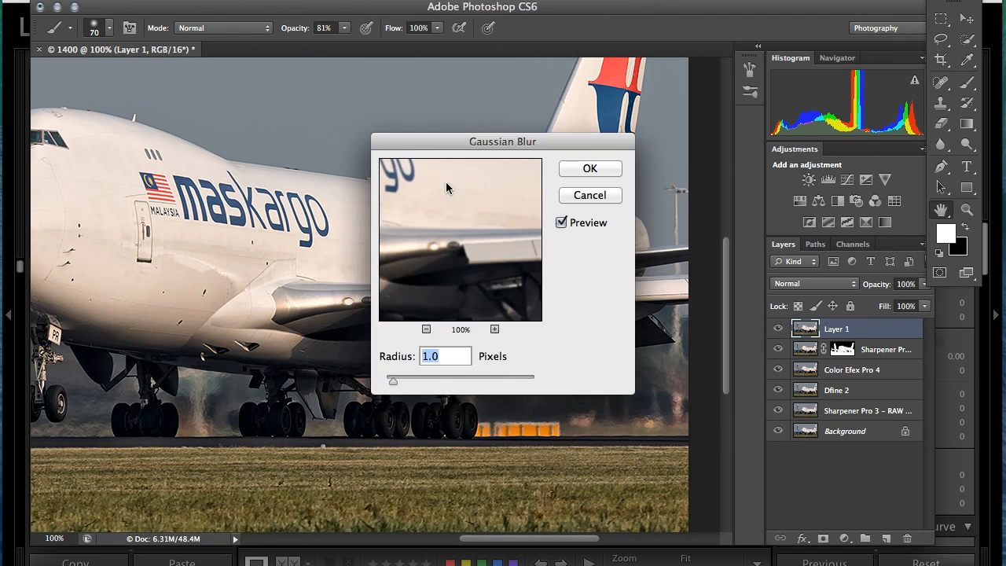
{"action": "left_click", "coordinate": [589, 168]}
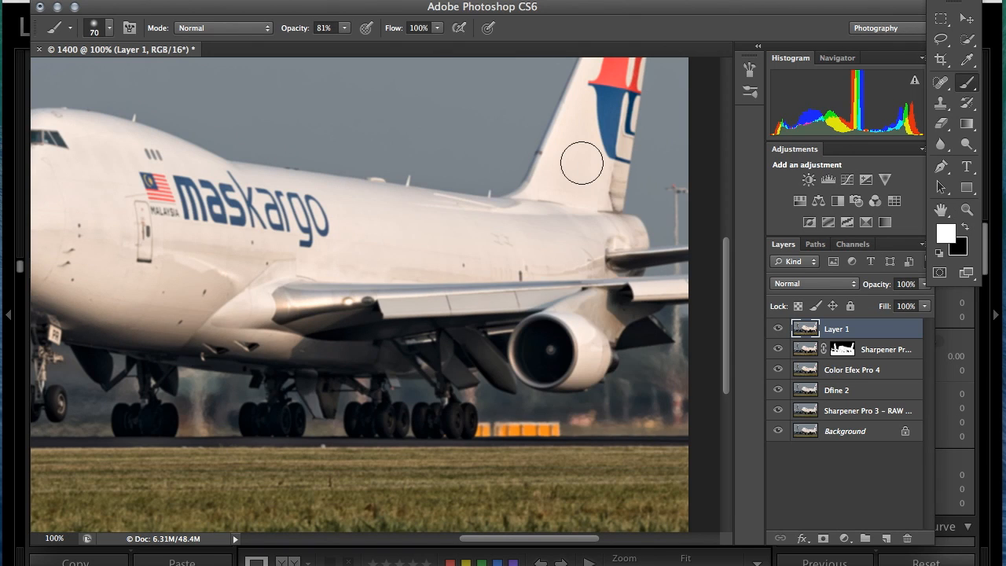
Add an inverted black mask to the blurred layer and set the brush to 30 px at 60% opacity
{"action": "left_click", "coordinate": [822, 539]}
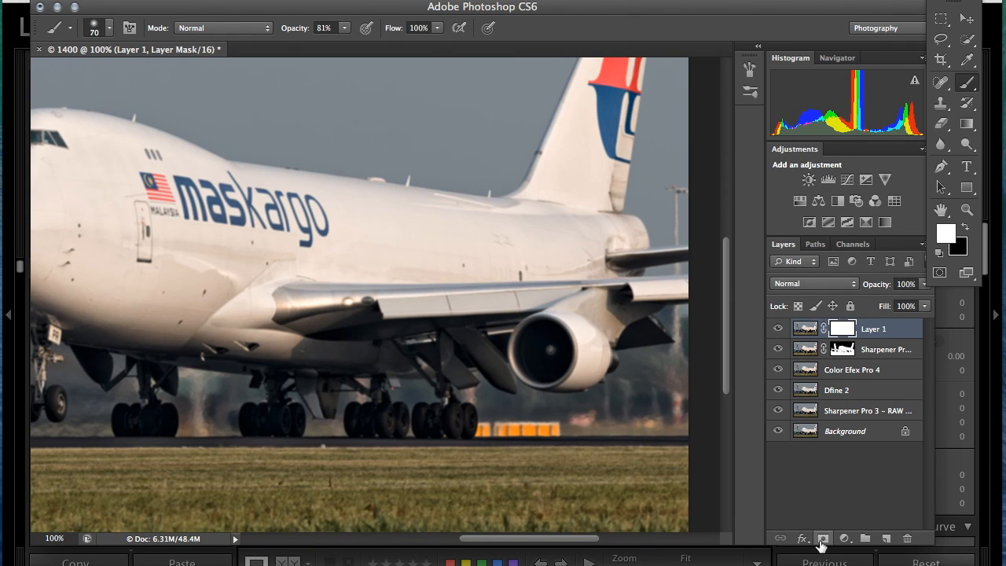
{"action": "key", "text": "super+i"}
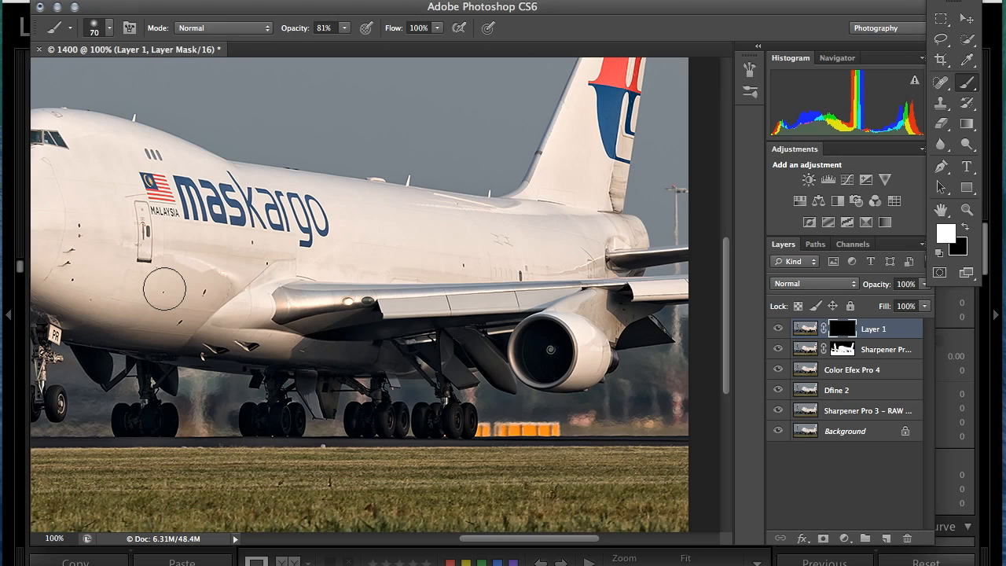
{"action": "key", "text": "bracketleft"}
{"action": "key", "text": "bracketleft"}
{"action": "key", "text": "bracketleft"}
{"action": "key", "text": "bracketleft"}
{"action": "left_click", "coordinate": [343, 28]}
{"action": "left_click_drag", "start_coordinate": [349, 44], "coordinate": [331, 47]}
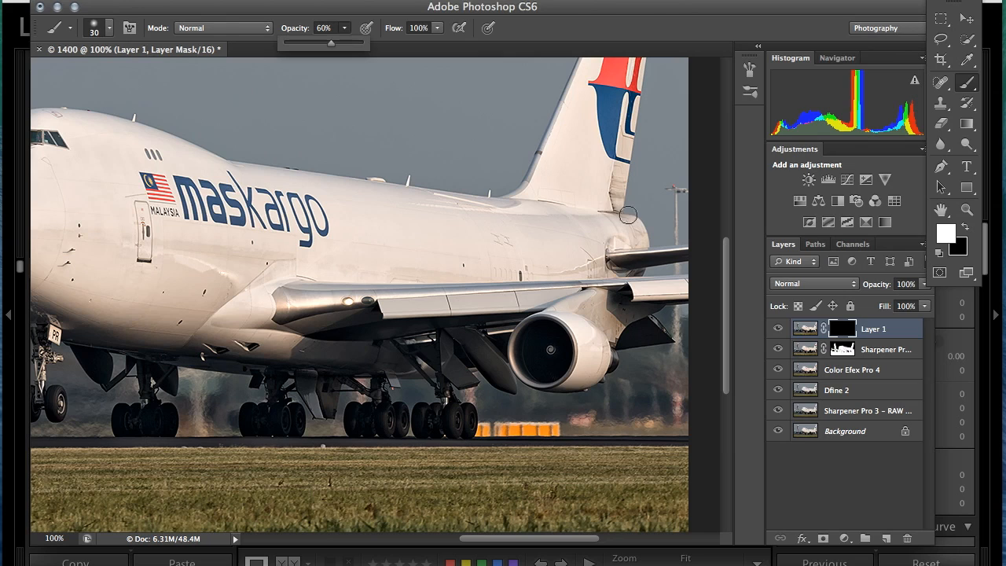
Reduce the brush to 15 px and paint white on the blur mask along the wing edge behind the near engine
{"action": "key", "text": "bracketleft"}
{"action": "key", "text": "bracketright"}
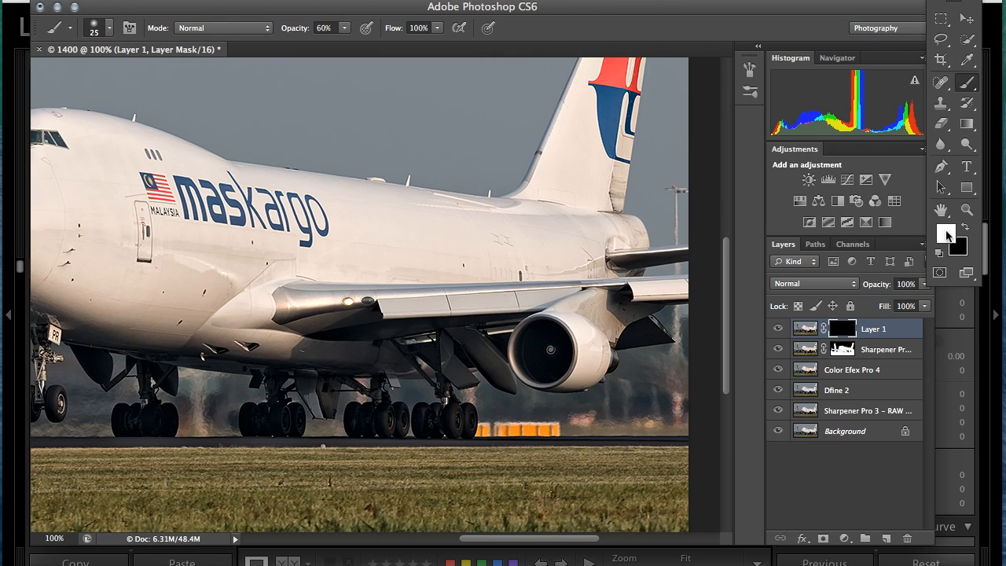
{"action": "key", "text": "bracketleft"}
{"action": "key", "text": "bracketleft"}
{"action": "key", "text": "bracketright"}
{"action": "mouse_move", "coordinate": [619, 352]}
{"action": "left_mouse_down"}
{"action": "mouse_move", "coordinate": [679, 346]}
{"action": "mouse_move", "coordinate": [671, 346]}
{"action": "left_mouse_up"}
{"action": "scroll", "coordinate": [612, 358], "scroll_direction": "right", "scroll_amount": 5}
{"action": "scroll", "coordinate": [612, 358], "scroll_direction": "left", "scroll_amount": 10}
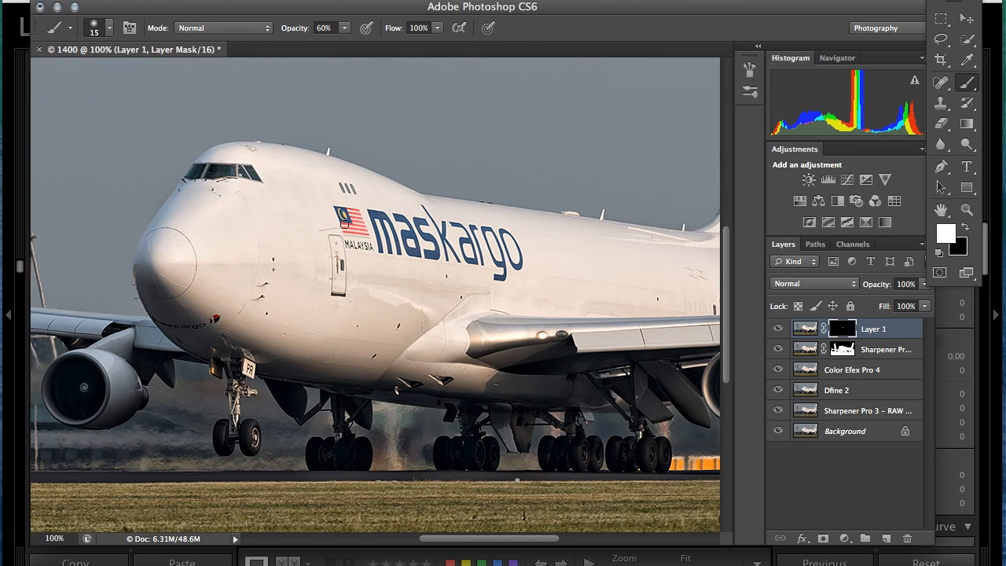
Lower the brush opacity to 29% and paint white on the blur mask beside the Malaysian flag
{"action": "left_click", "coordinate": [344, 28]}
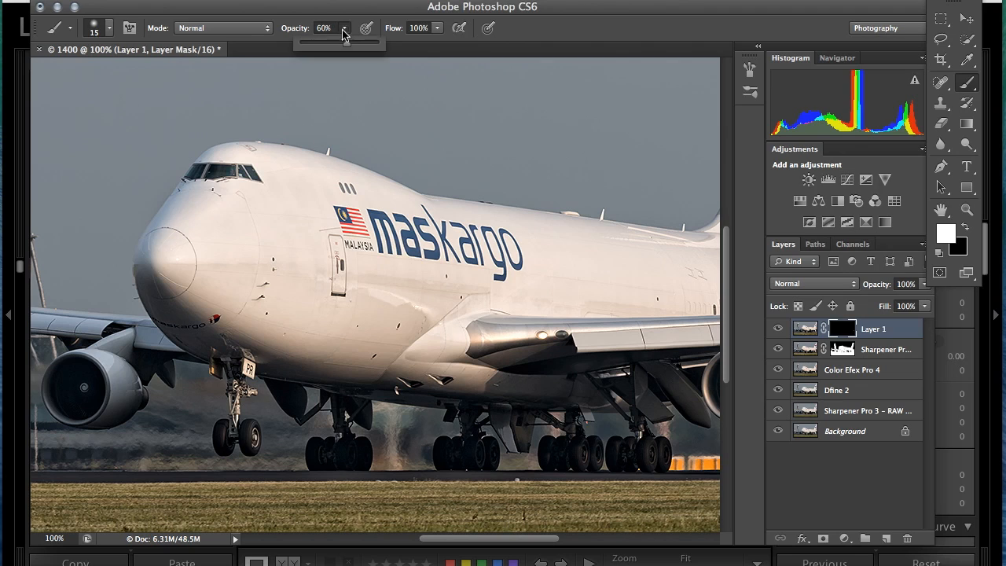
{"action": "left_click_drag", "start_coordinate": [329, 46], "coordinate": [322, 47]}
{"action": "left_click", "coordinate": [339, 230]}
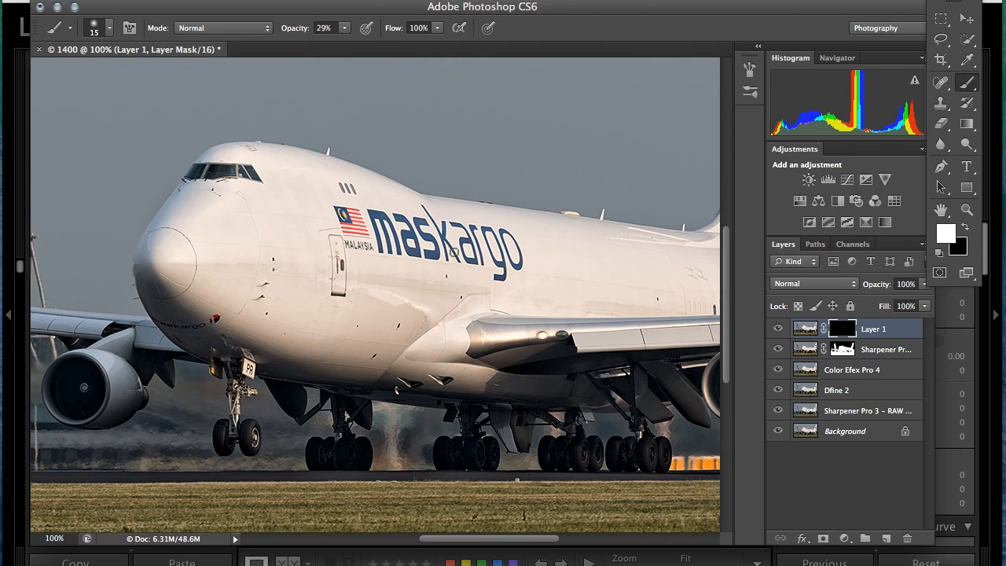
Paint white on the blur mask along the edges of the main landing gear wheels and struts
{"action": "scroll", "coordinate": [456, 291], "scroll_direction": "left", "scroll_amount": 5}
{"action": "scroll", "coordinate": [456, 291], "scroll_direction": "down", "scroll_amount": 3}
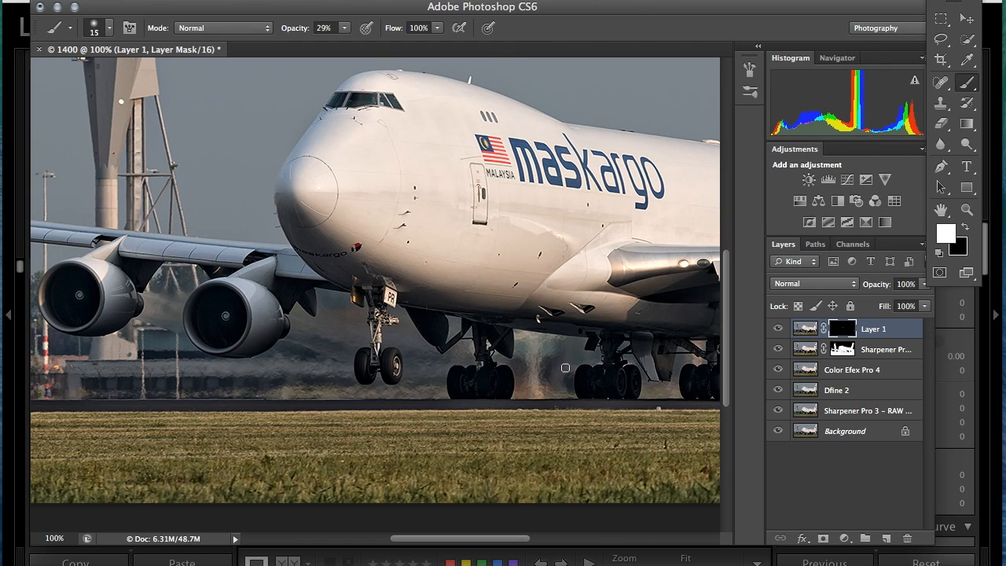
{"action": "scroll", "coordinate": [576, 401], "scroll_direction": "right", "scroll_amount": 5}
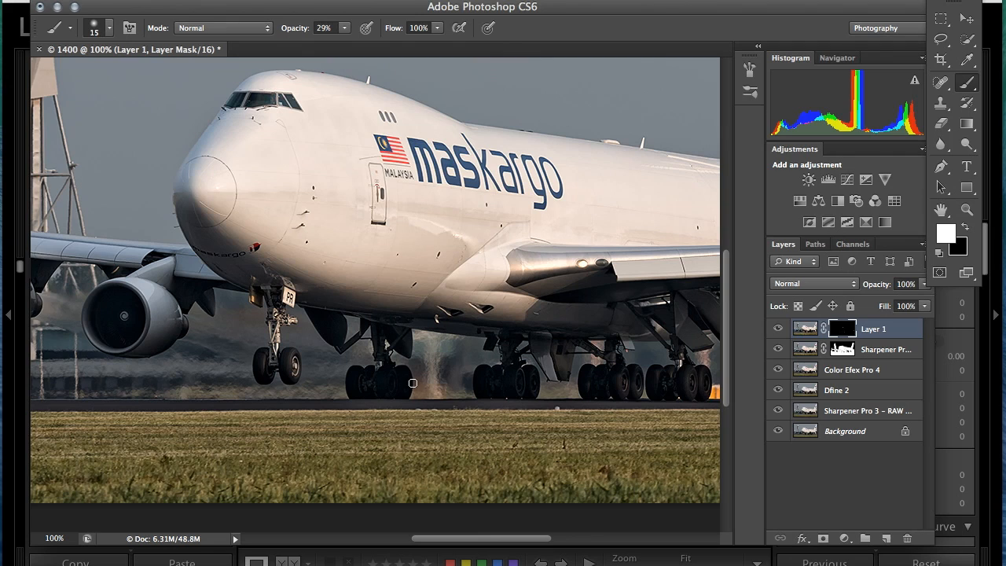
{"action": "scroll", "coordinate": [455, 389], "scroll_direction": "right", "scroll_amount": 4}
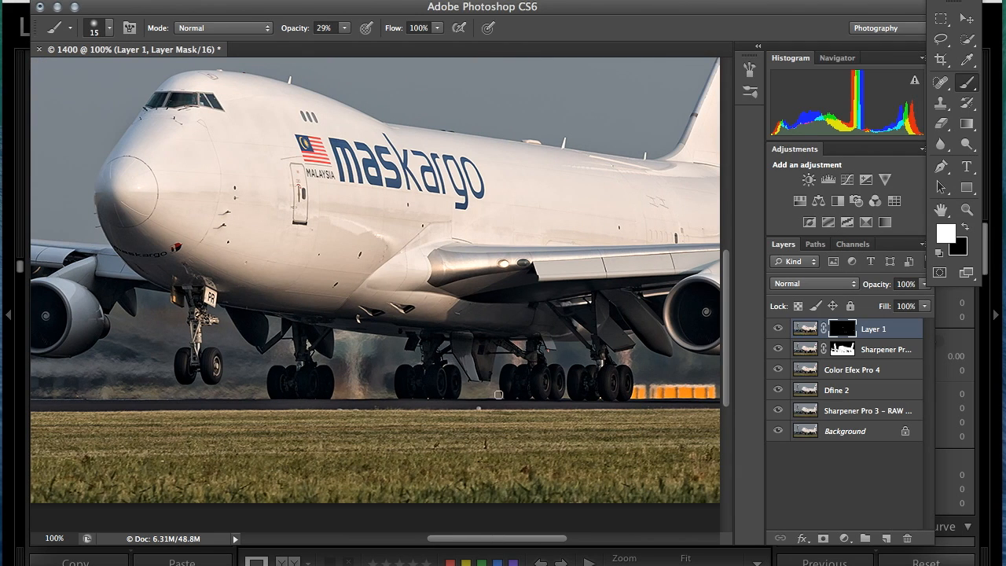
{"action": "mouse_move", "coordinate": [567, 394]}
{"action": "left_mouse_down"}
{"action": "mouse_move", "coordinate": [580, 367]}
{"action": "mouse_move", "coordinate": [622, 363]}
{"action": "left_mouse_up"}
Paint white on the blur mask along the far wing from its tip to the outer engine
{"action": "scroll", "coordinate": [177, 265], "scroll_direction": "left", "scroll_amount": 10}
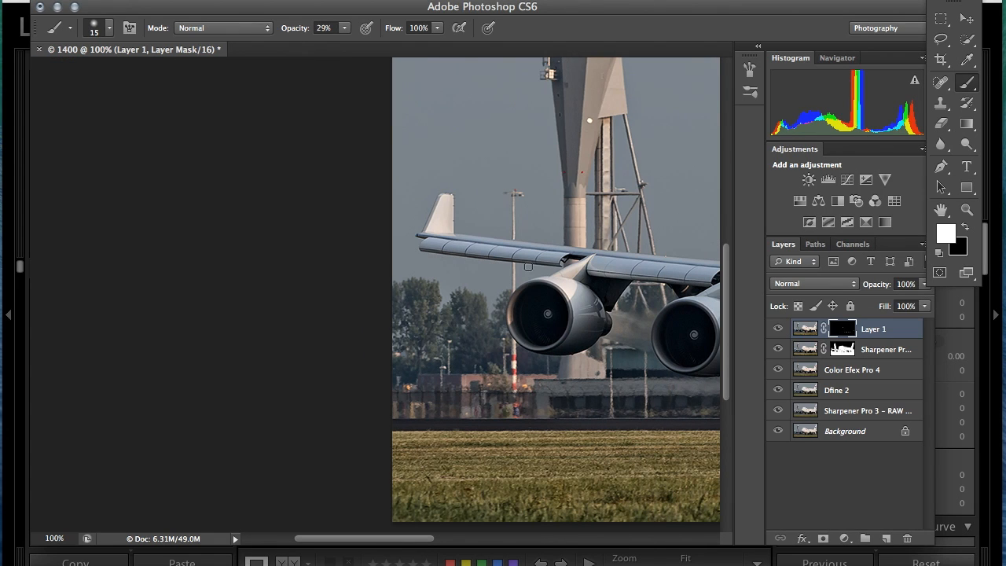
{"action": "scroll", "coordinate": [458, 260], "scroll_direction": "right", "scroll_amount": 6}
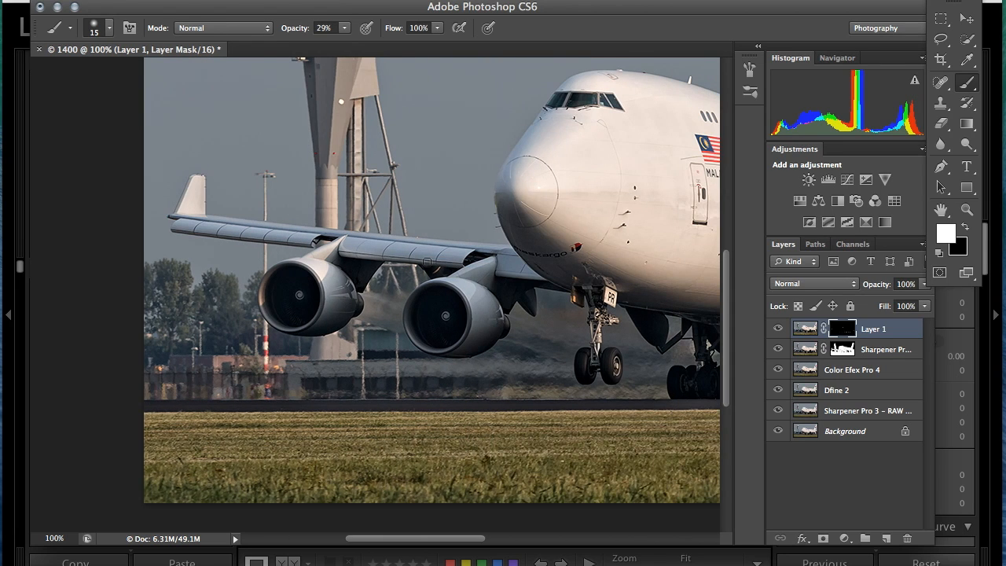
{"action": "left_click_drag", "start_coordinate": [180, 229], "coordinate": [307, 244]}
{"action": "scroll", "coordinate": [584, 298], "scroll_direction": "right", "scroll_amount": 3}
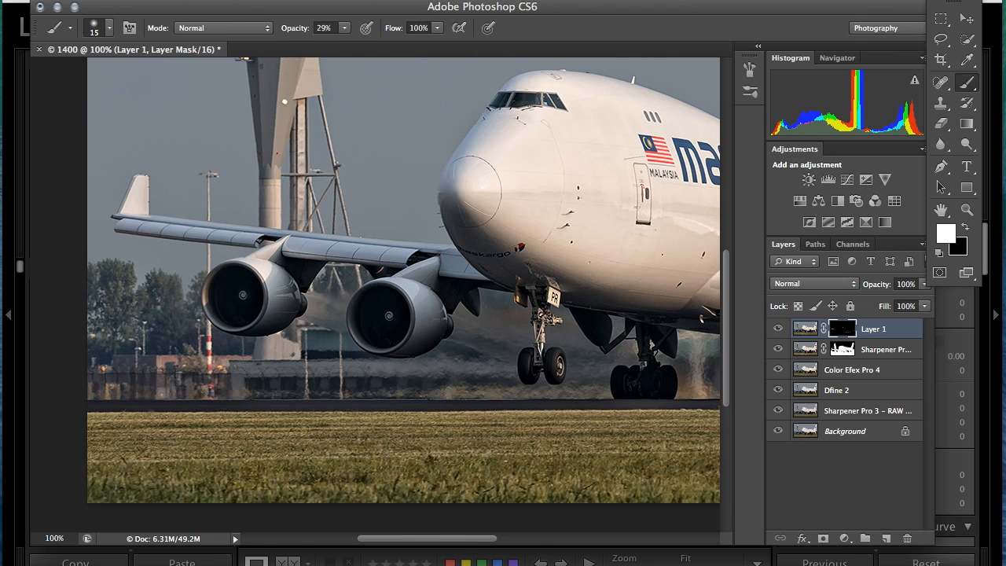
Flatten the image and export it for the web to the Desktop as a quality 100 JPEG named 1400ams
{"action": "left_click", "coordinate": [242, 1]}
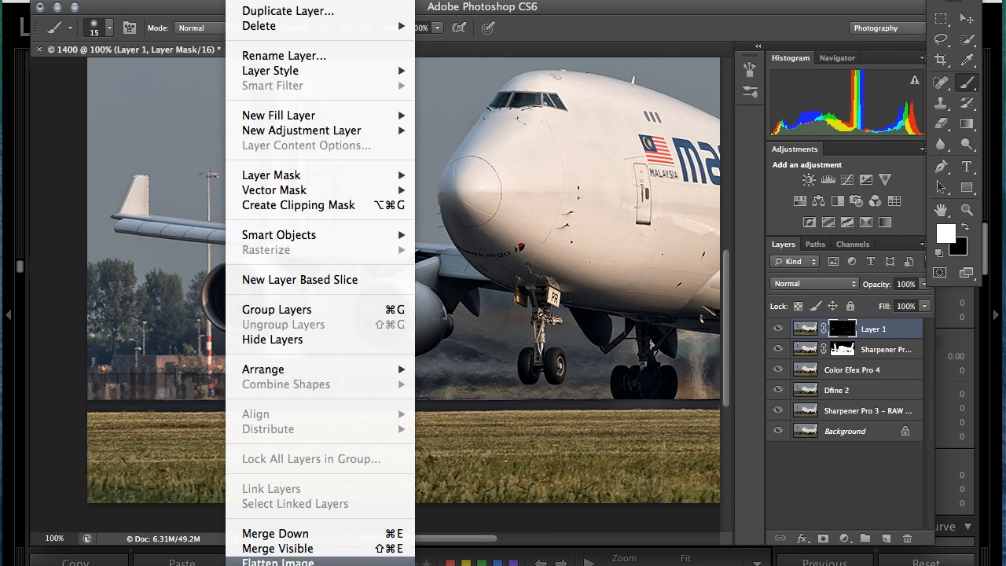
{"action": "left_click", "coordinate": [277, 561]}
{"action": "left_click", "coordinate": [129, 0]}
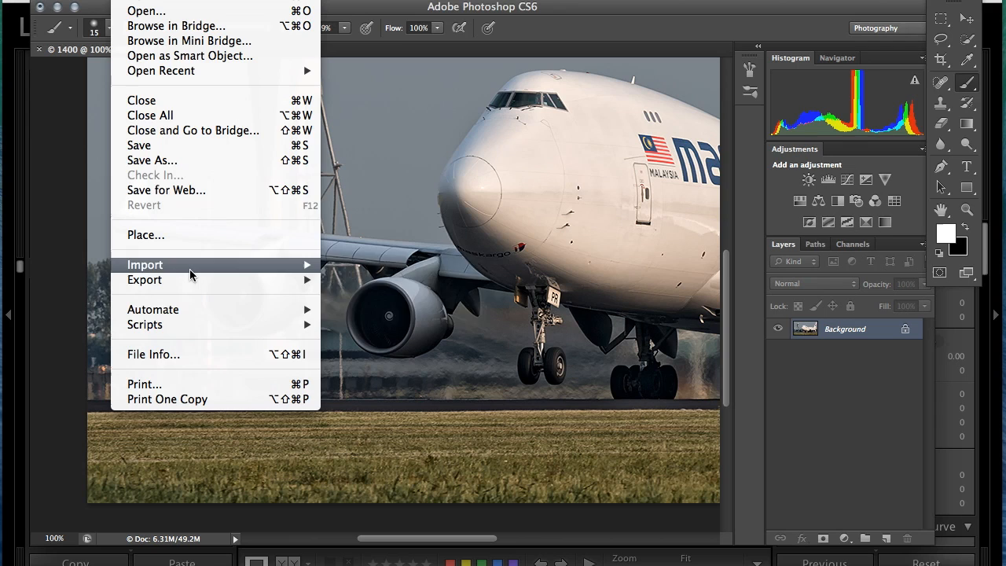
{"action": "left_click", "coordinate": [195, 191]}
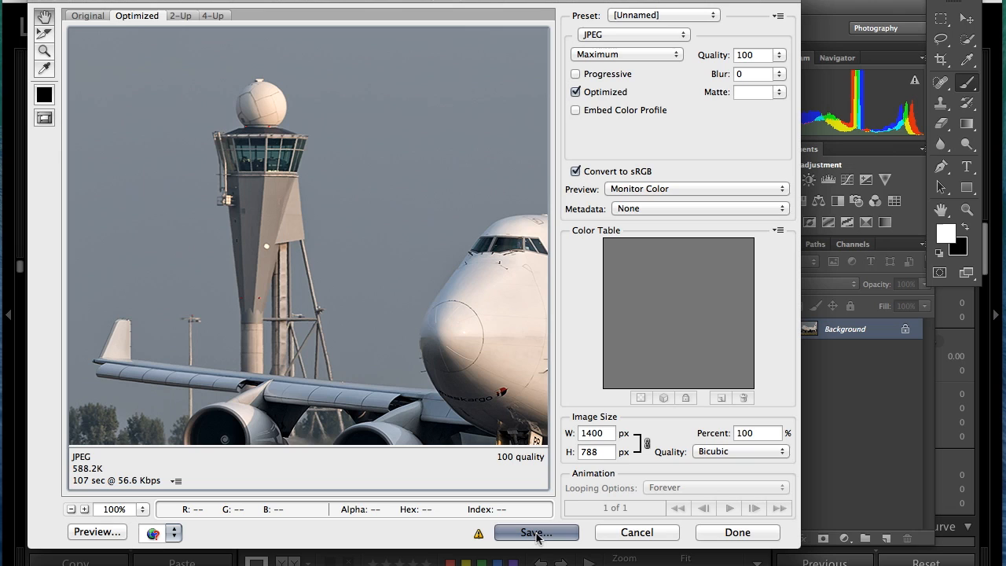
{"action": "left_click", "coordinate": [537, 533]}
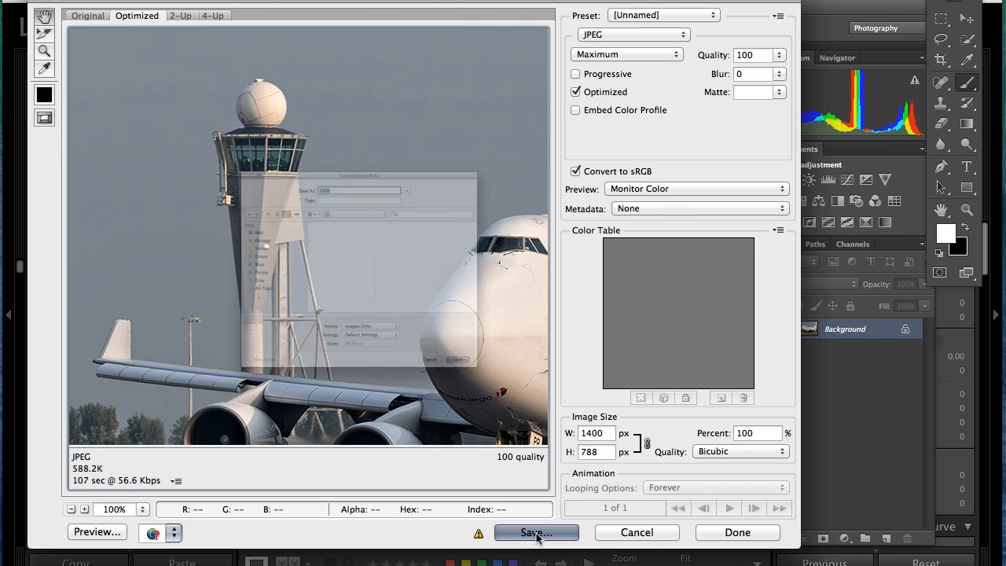
{"action": "type", "text": "1400ams"}
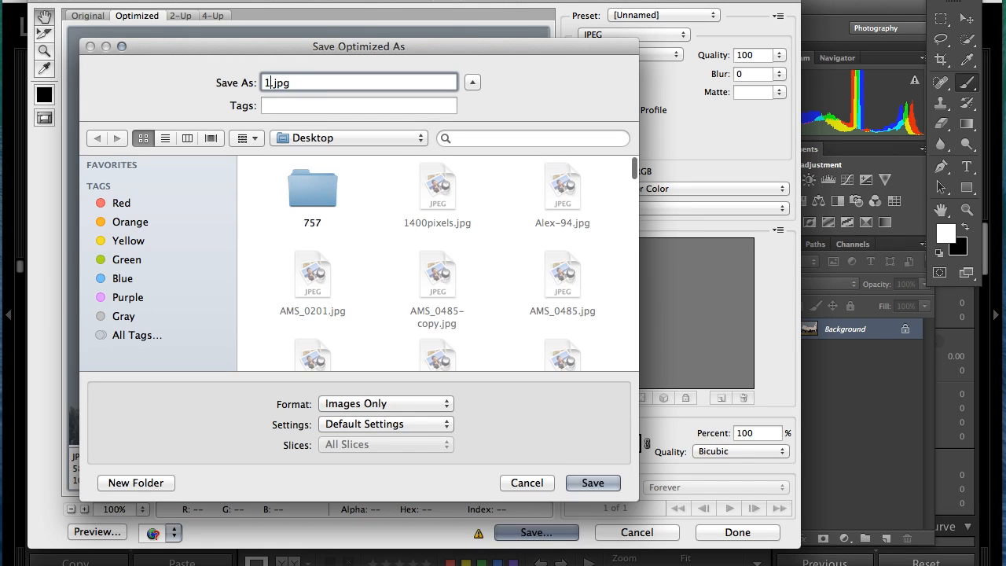
{"action": "left_click", "coordinate": [591, 482]}
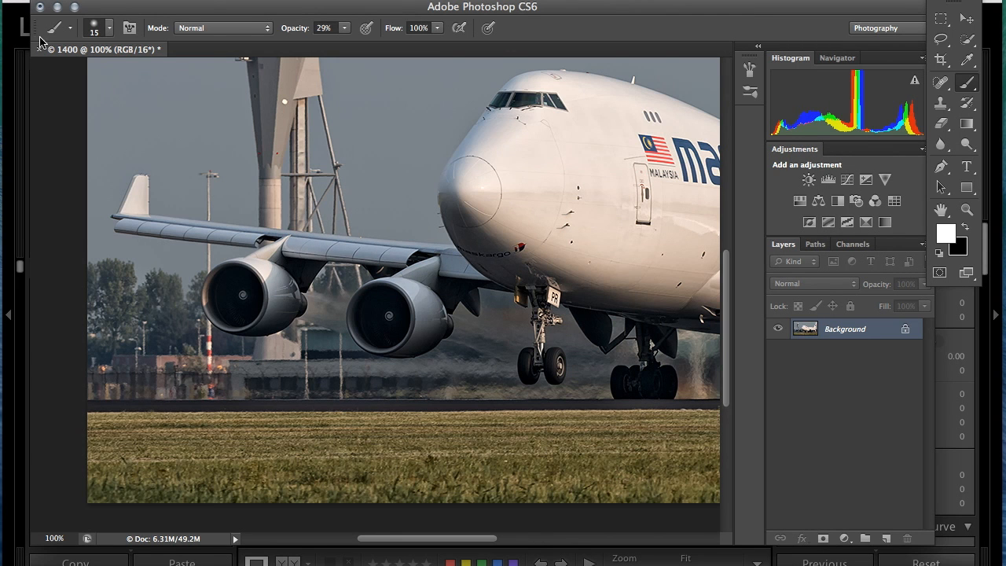
Close the 1400 document without saving its changes and return to Lightroom
{"action": "left_click", "coordinate": [40, 8]}
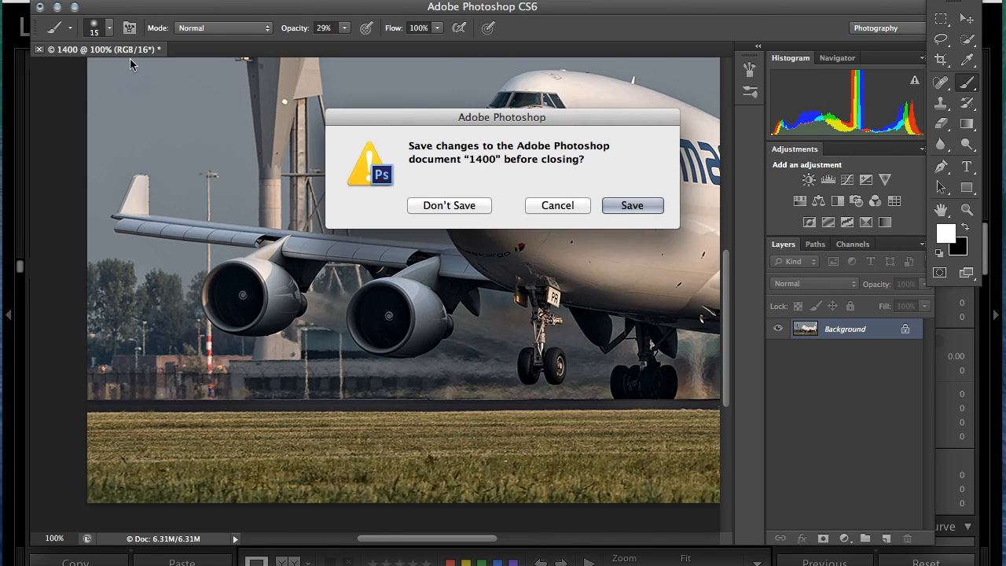
{"action": "left_click", "coordinate": [449, 205]}
{"action": "left_click", "coordinate": [40, 8]}
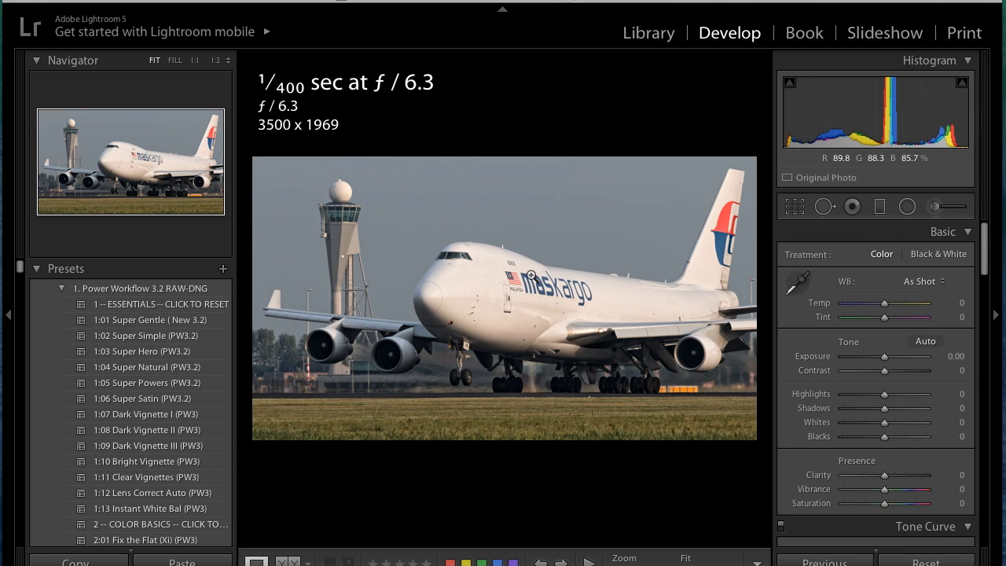
Preview the edited aircraft photo full screen, and return to the Develop module
{"action": "key", "text": "f"}
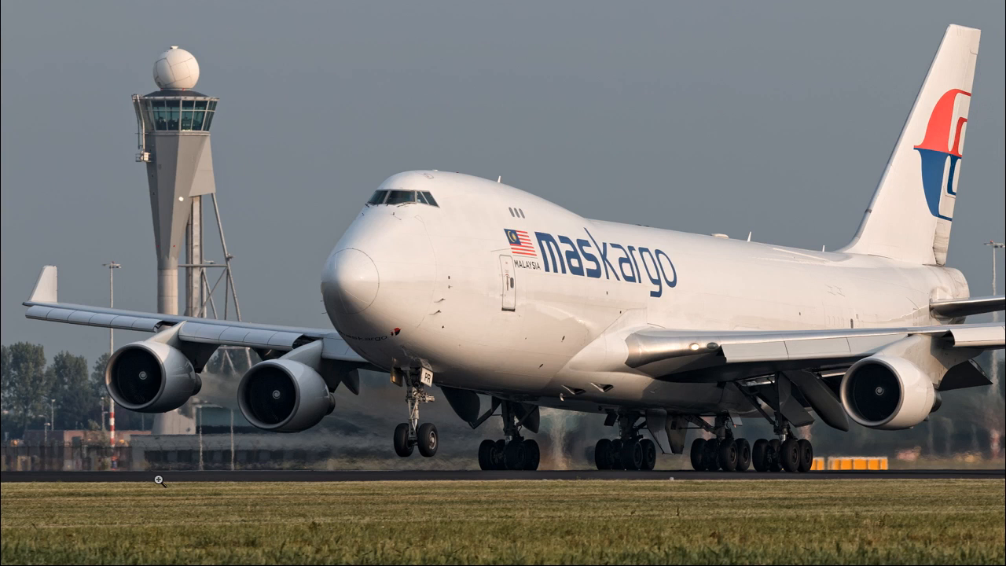
{"action": "key", "text": "f"}
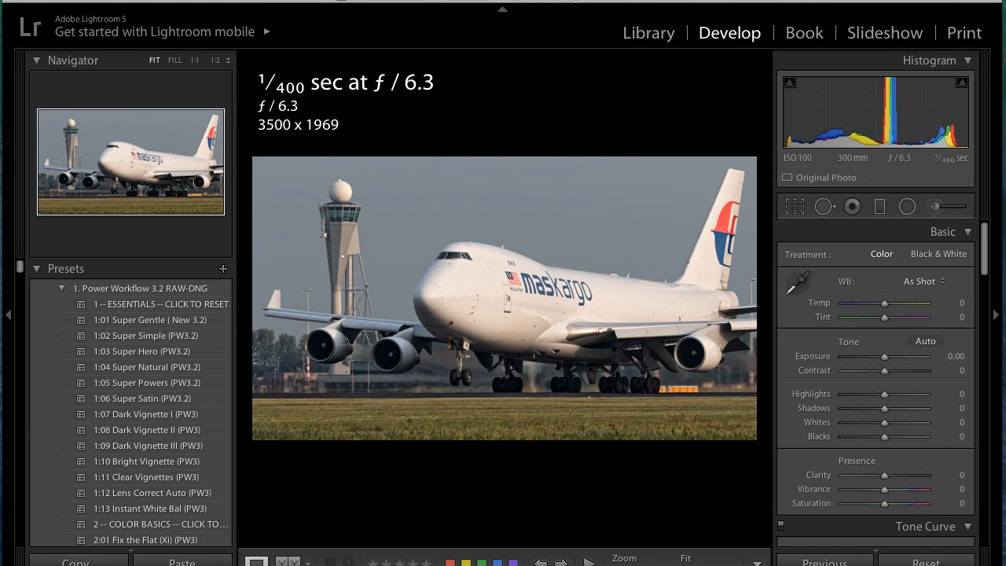